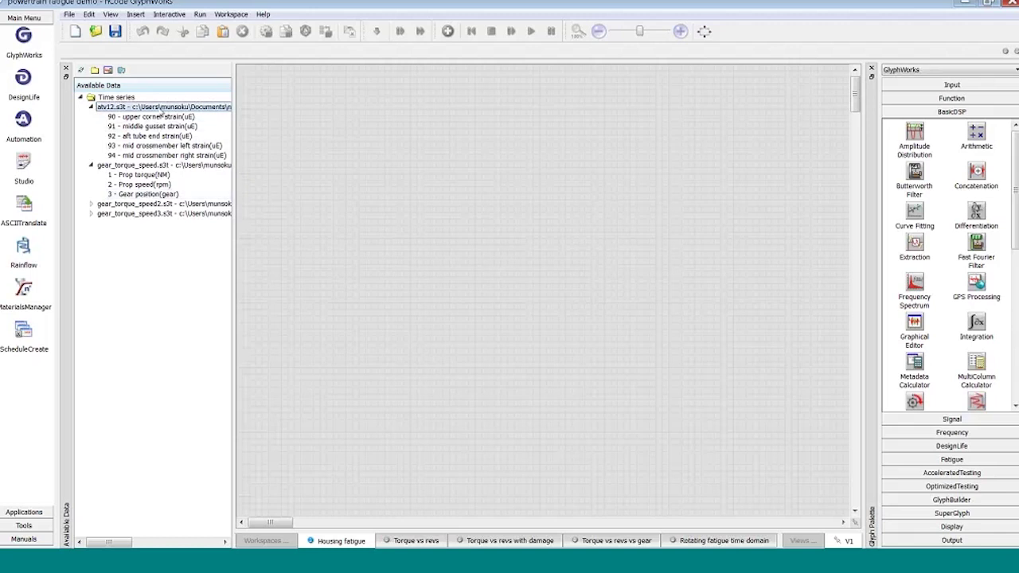
# - Add the atv12.s3t test as a time series input and plot all five strain channels together, inspecting them enlarged
pyautogui.moveTo(162, 114); pyautogui.dragTo(311, 139)
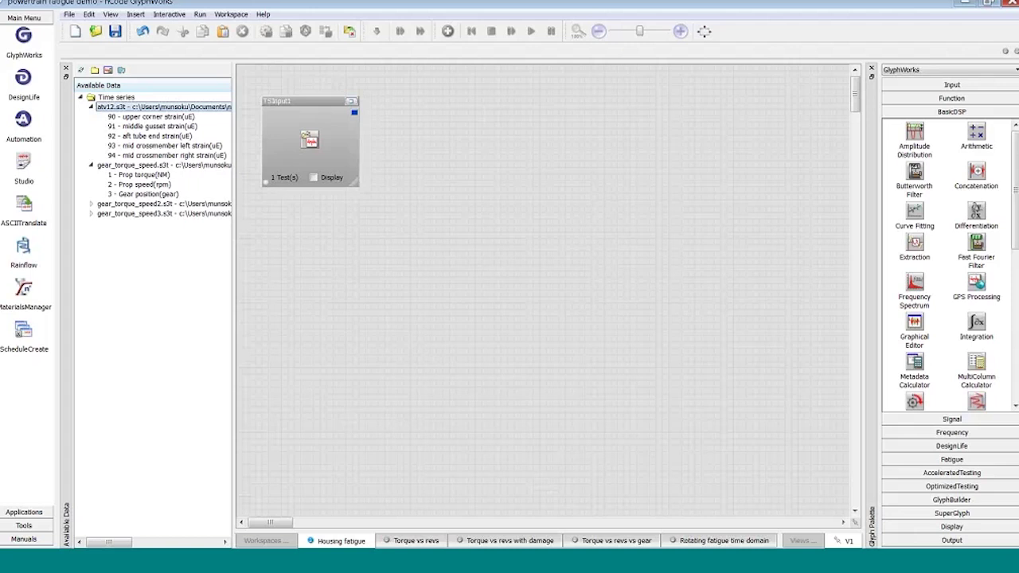
pyautogui.click(312, 178)
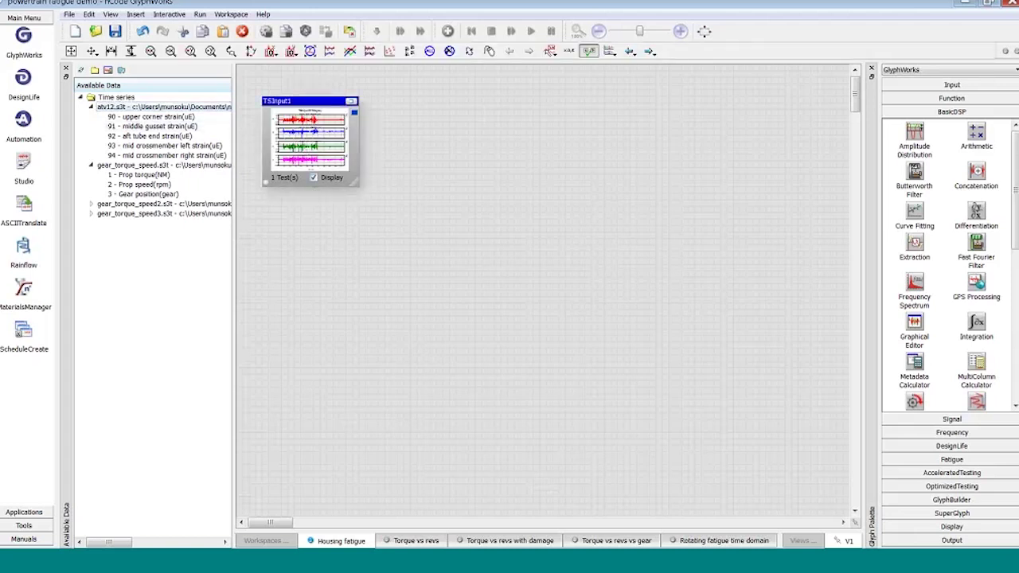
pyautogui.click(610, 51)
pyautogui.click(625, 142)
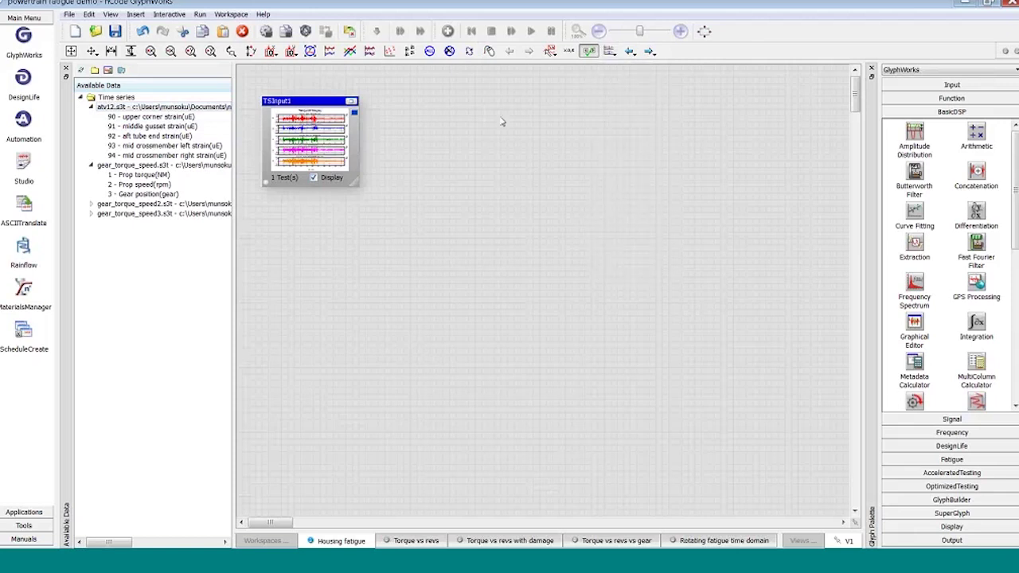
pyautogui.click(353, 105)
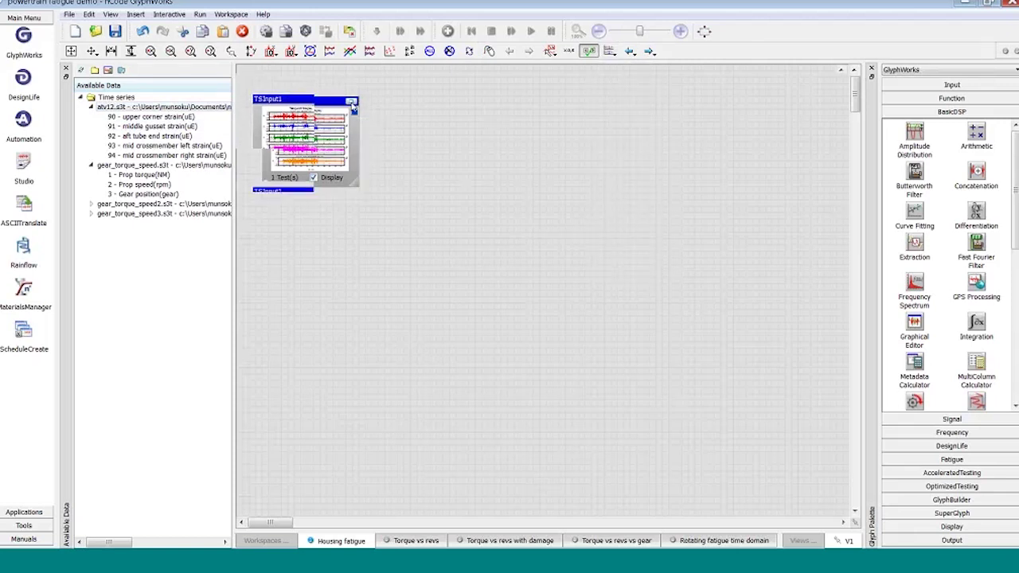
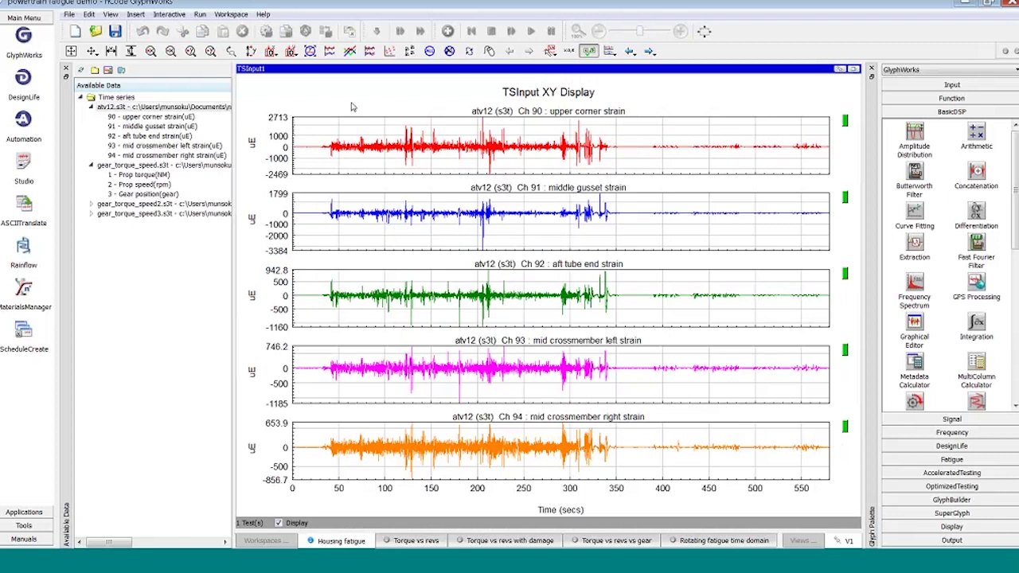
pyautogui.click(852, 70)
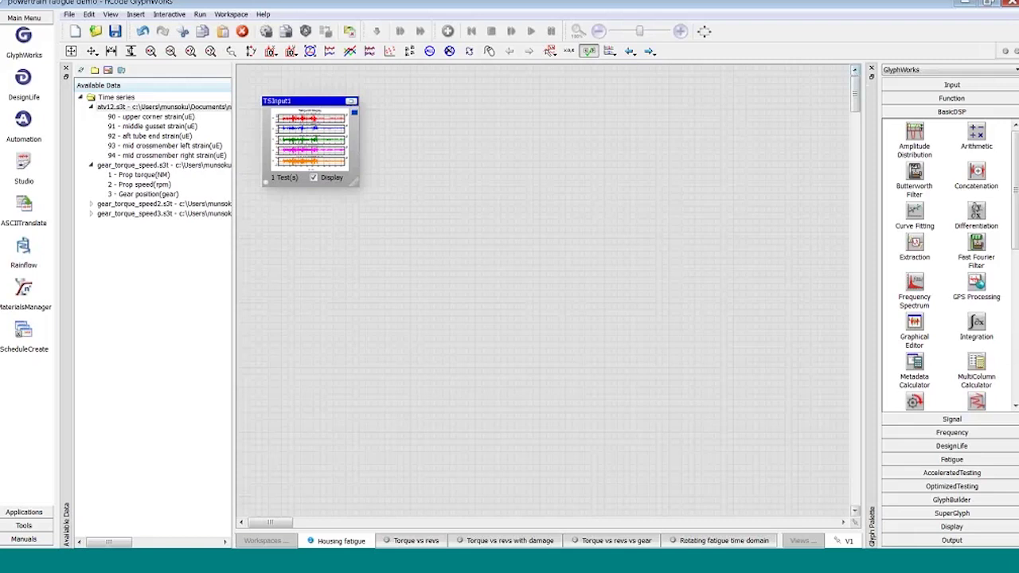
# - Add a Strain Life fatigue glyph beside the time series input and connect it to the time series output
pyautogui.click(962, 461)
pyautogui.click(978, 228)
pyautogui.moveTo(978, 228); pyautogui.dragTo(355, 115)
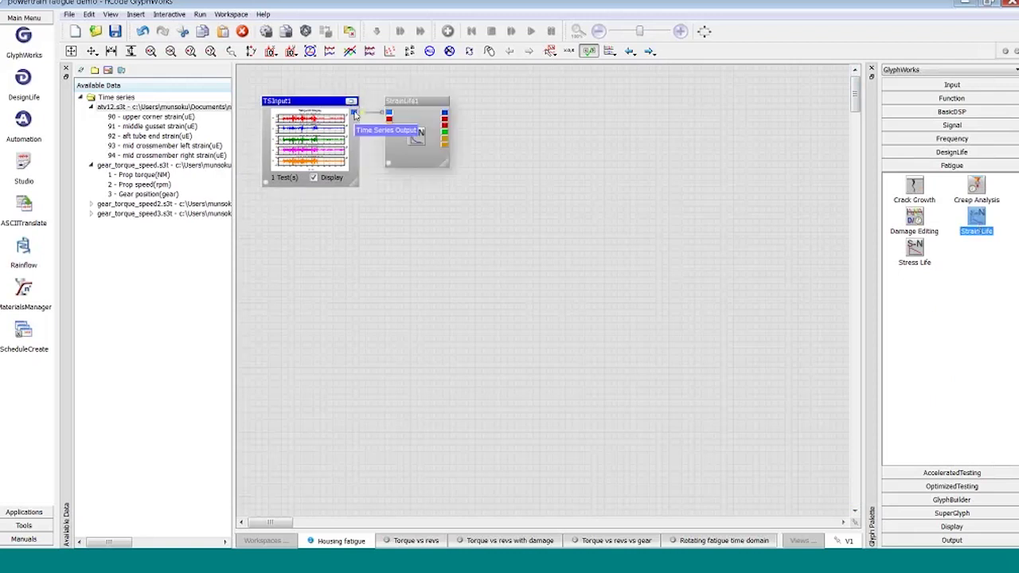
pyautogui.click(425, 109)
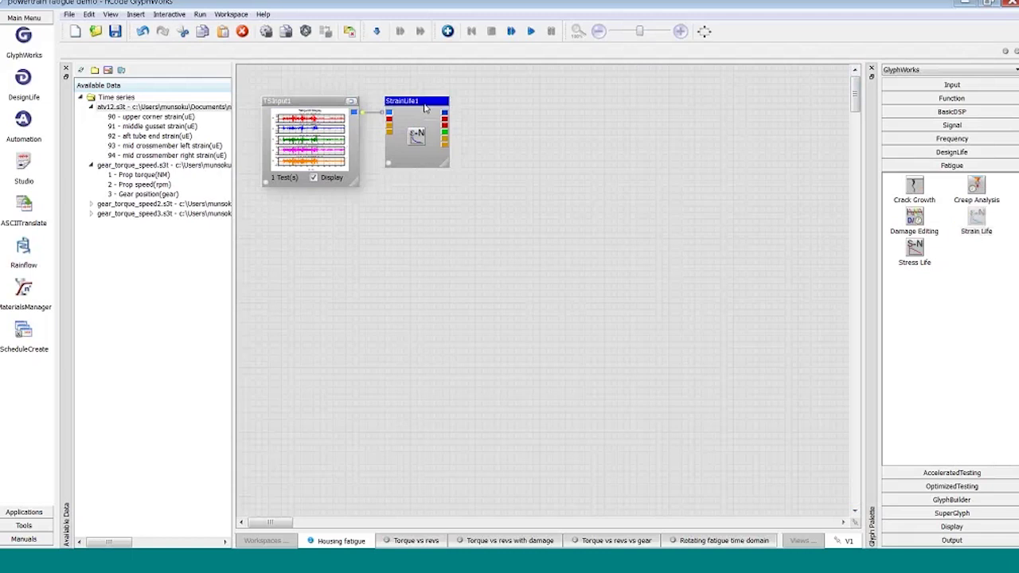
# - Connect a Histogram Display and a Fatigue results table to the Strain Life outputs, placing the table below the other glyphs
pyautogui.click(924, 525)
pyautogui.moveTo(977, 327); pyautogui.dragTo(503, 117)
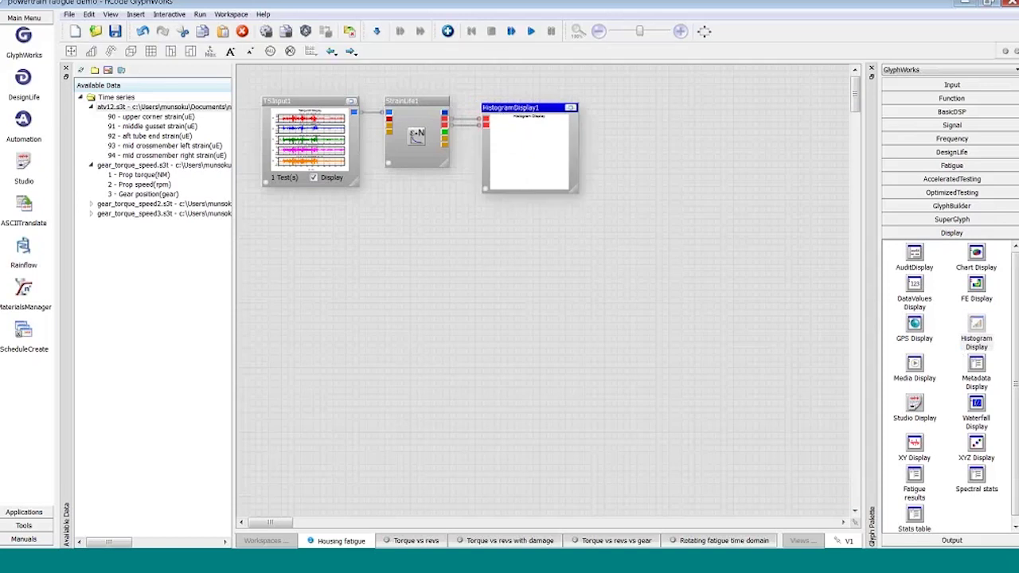
pyautogui.click(914, 476)
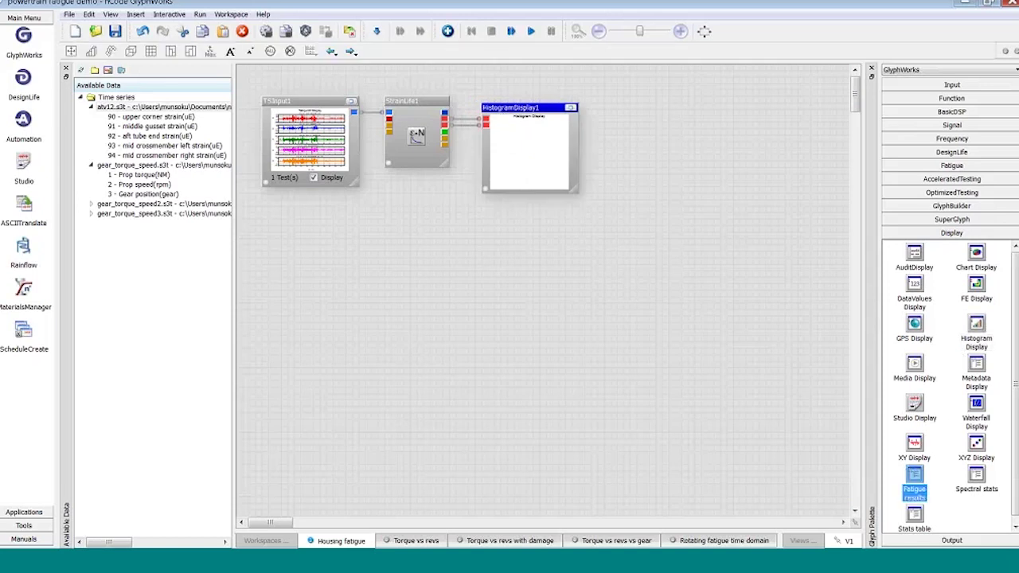
pyautogui.click(478, 99)
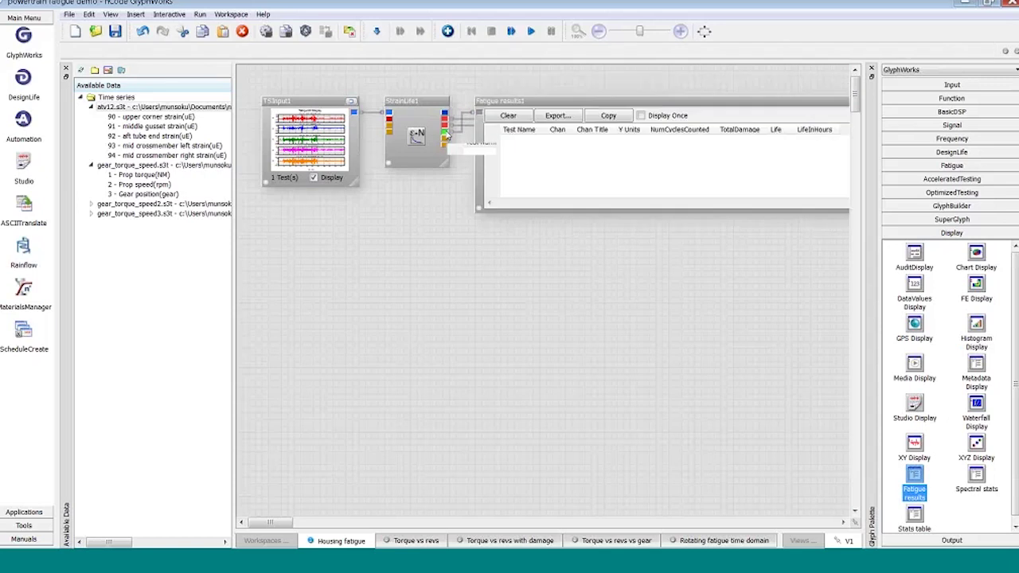
pyautogui.moveTo(500, 102); pyautogui.dragTo(319, 263)
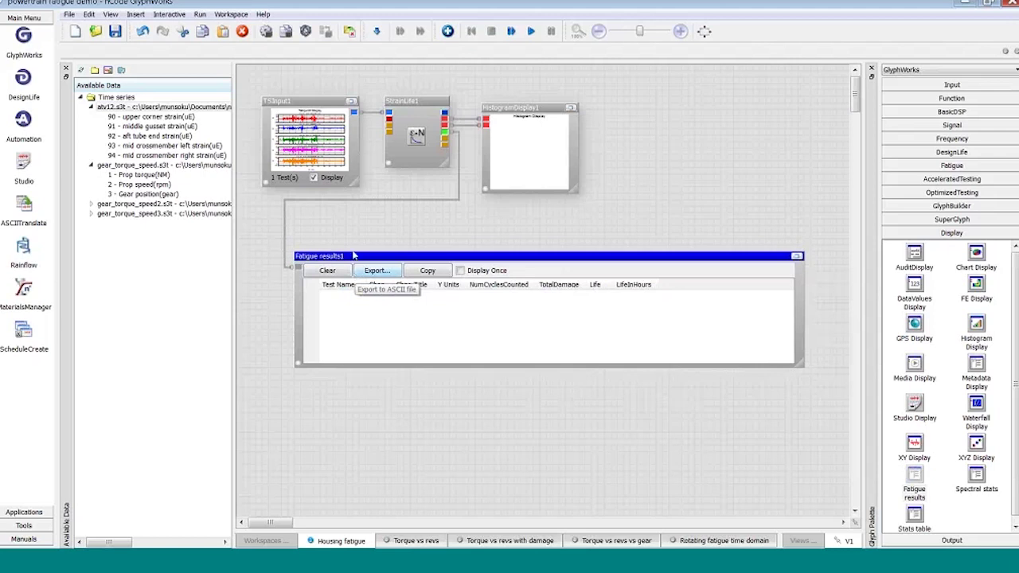
# - Assign the material Al_Alloy_UML_UTS200 to the StrainLife glyph and run the fatigue analysis
pyautogui.click(418, 130)
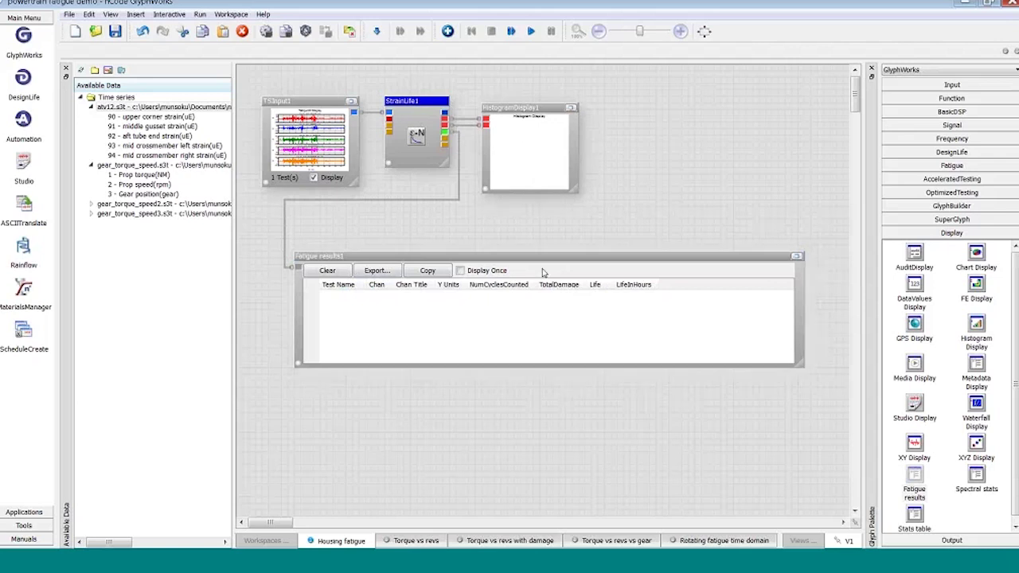
pyautogui.rightClick(406, 107)
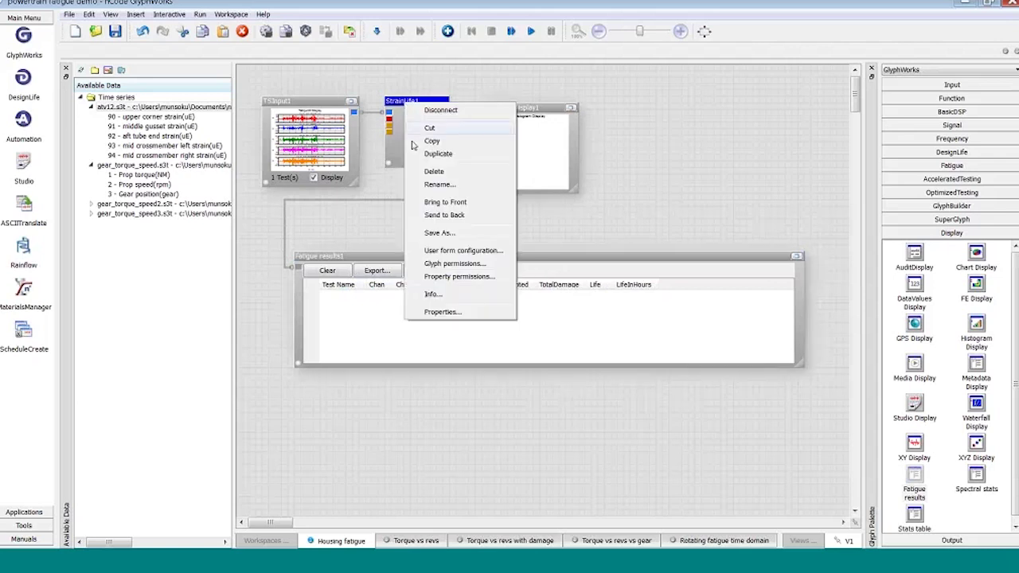
pyautogui.click(454, 313)
pyautogui.moveTo(682, 422); pyautogui.dragTo(706, 496)
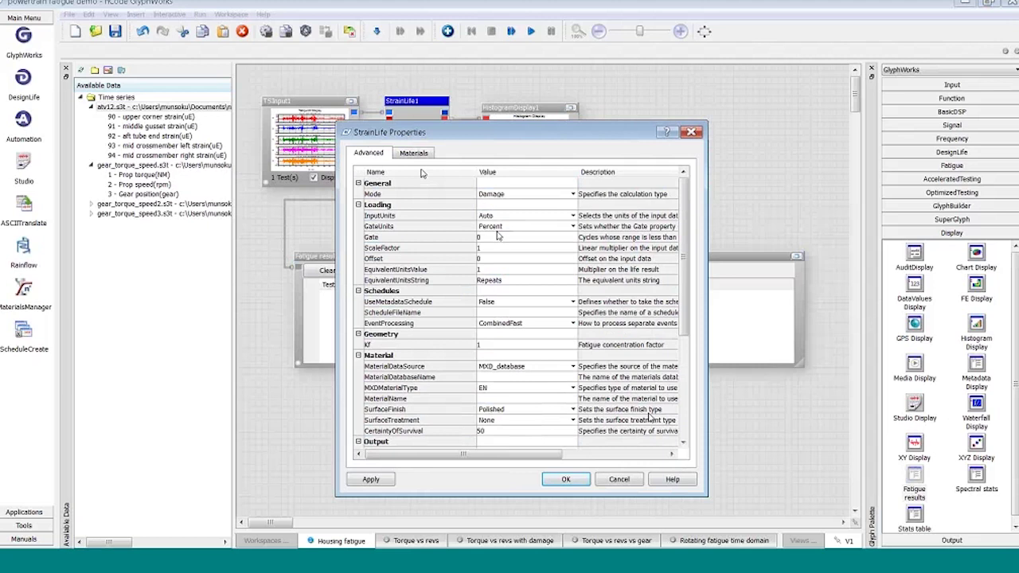
pyautogui.click(414, 153)
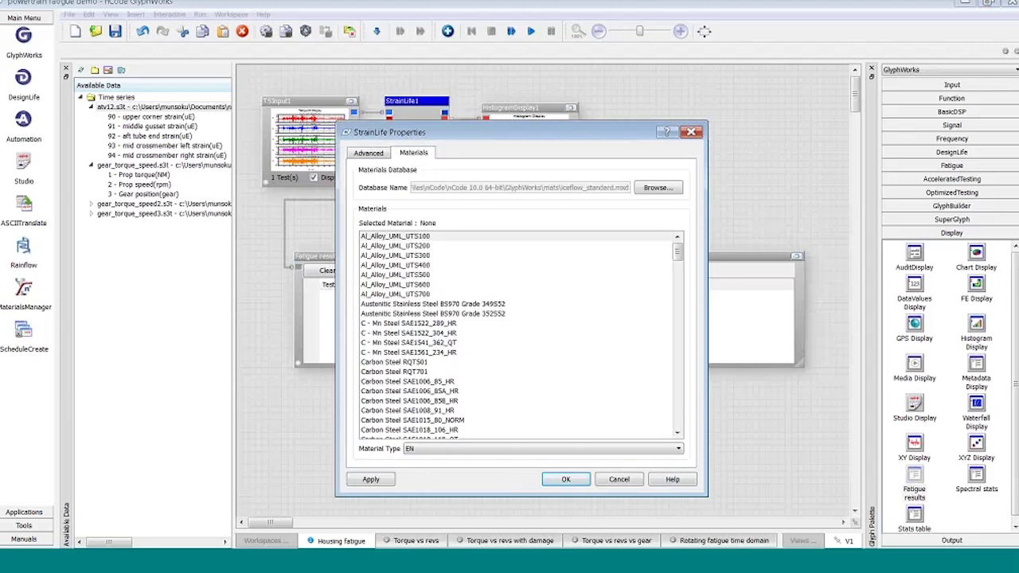
pyautogui.click(428, 247)
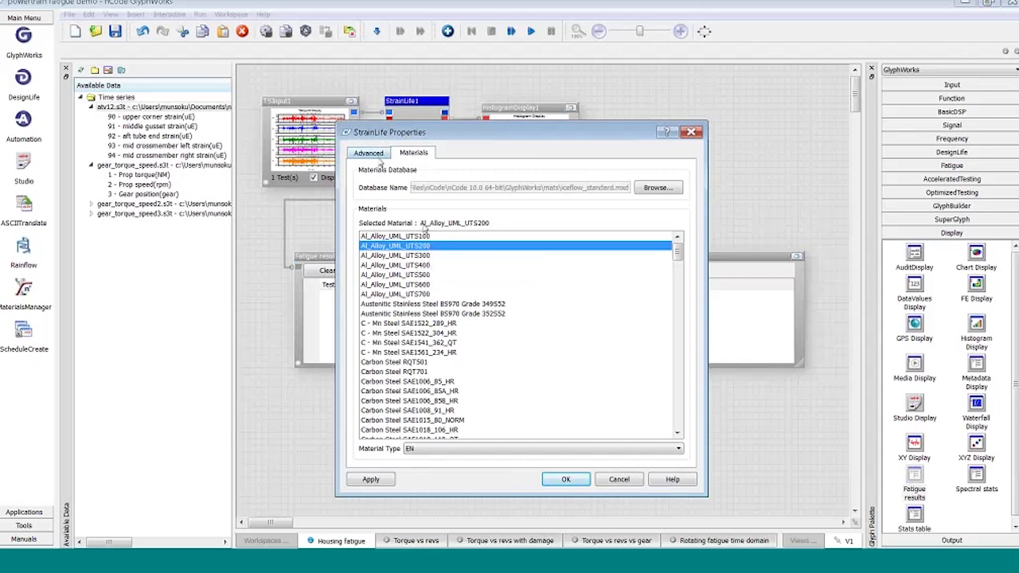
pyautogui.click(378, 156)
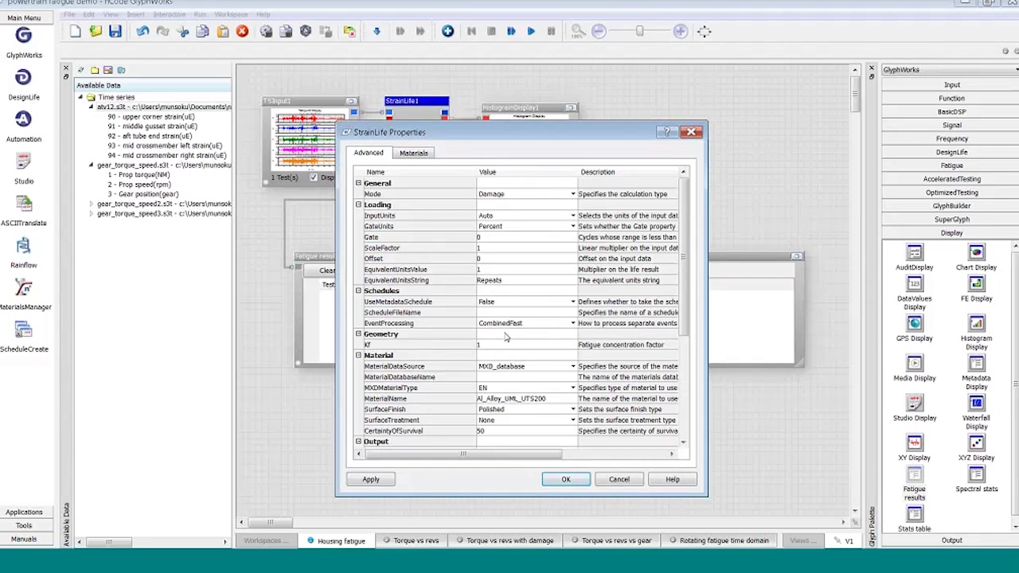
pyautogui.press('Return')
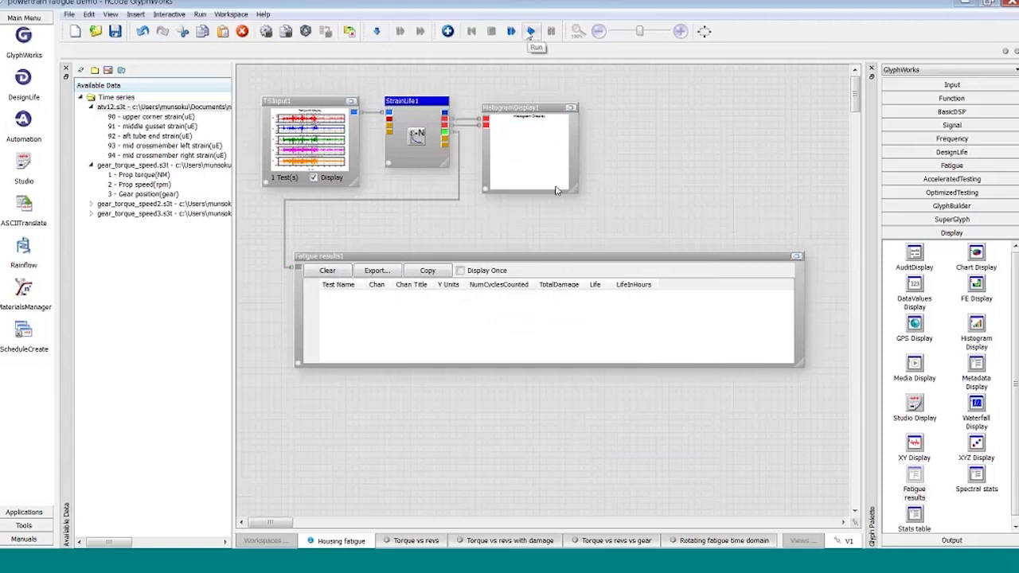
pyautogui.click(530, 32)
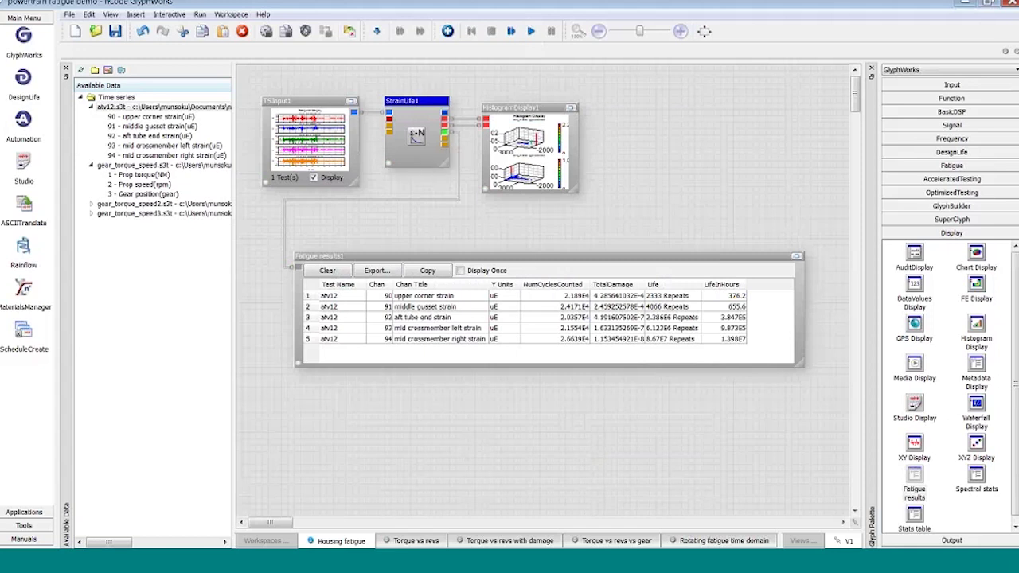
# - Examine the cycles counted, total damage, life in repeats and life in hours of each channel in the fatigue results table
pyautogui.click(526, 266)
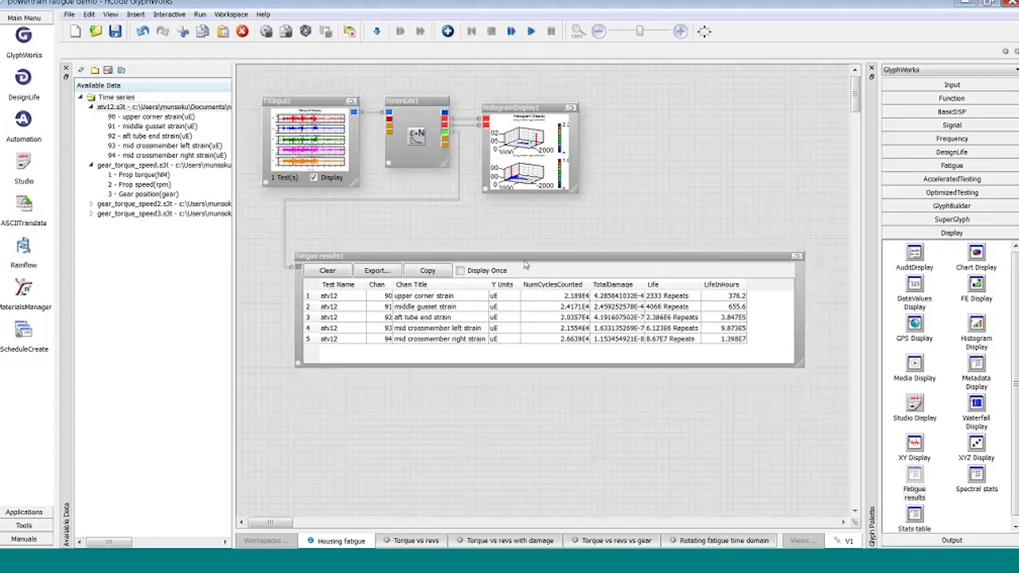
pyautogui.click(480, 288)
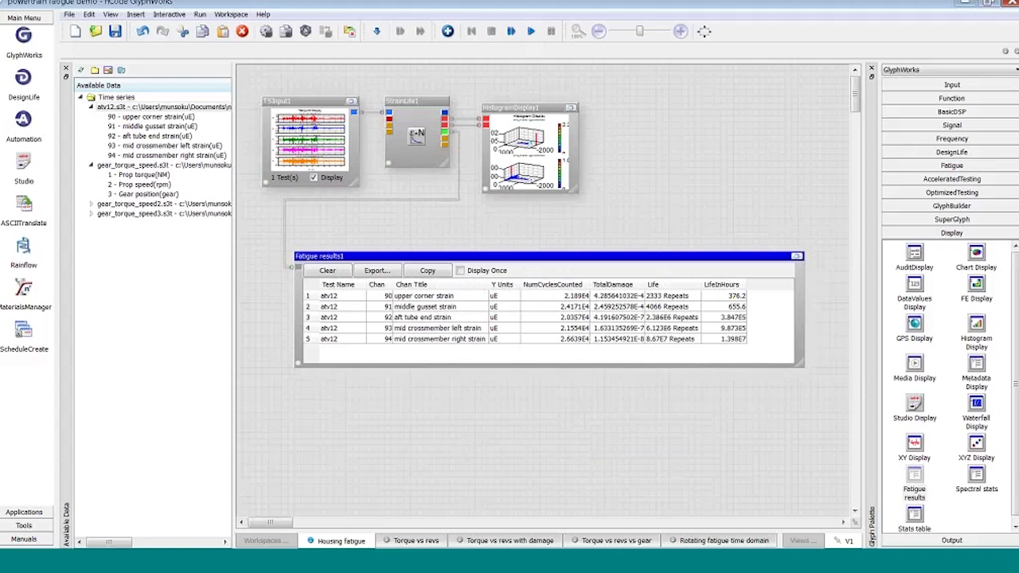
pyautogui.click(578, 307)
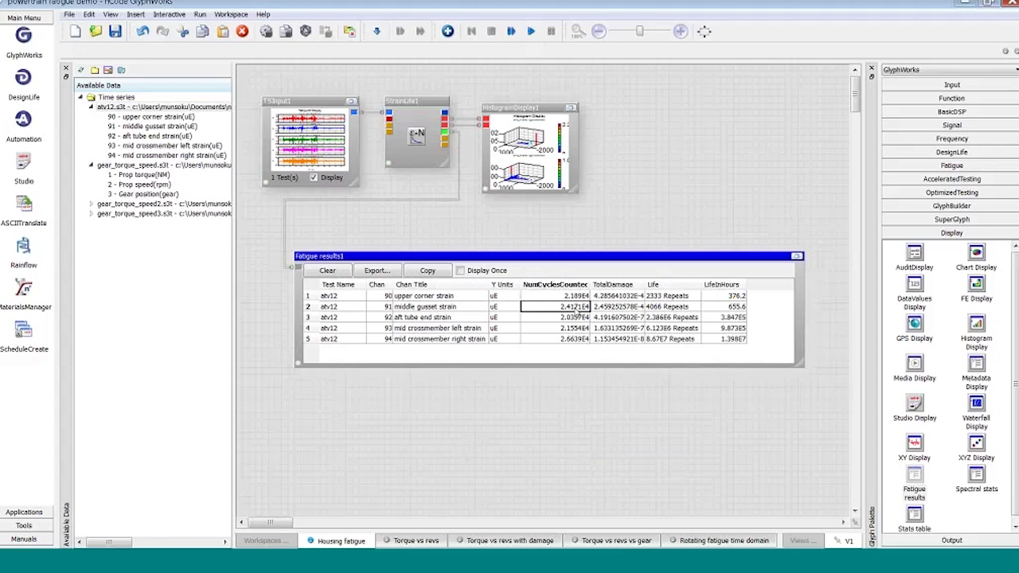
pyautogui.click(576, 317)
pyautogui.click(573, 329)
pyautogui.click(553, 340)
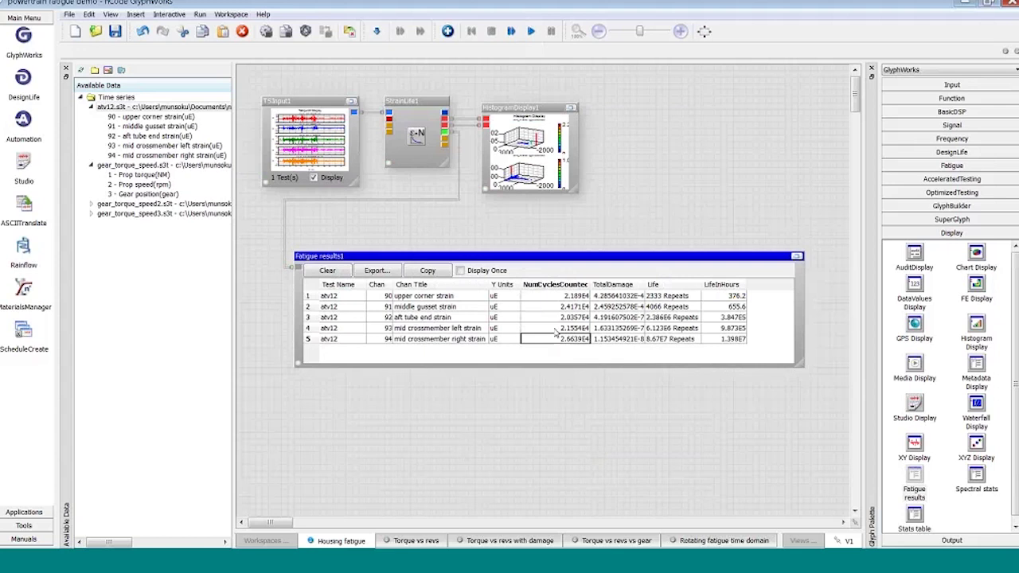
pyautogui.keyDown('ctrl'); pyautogui.click(612, 298); pyautogui.keyUp('ctrl')
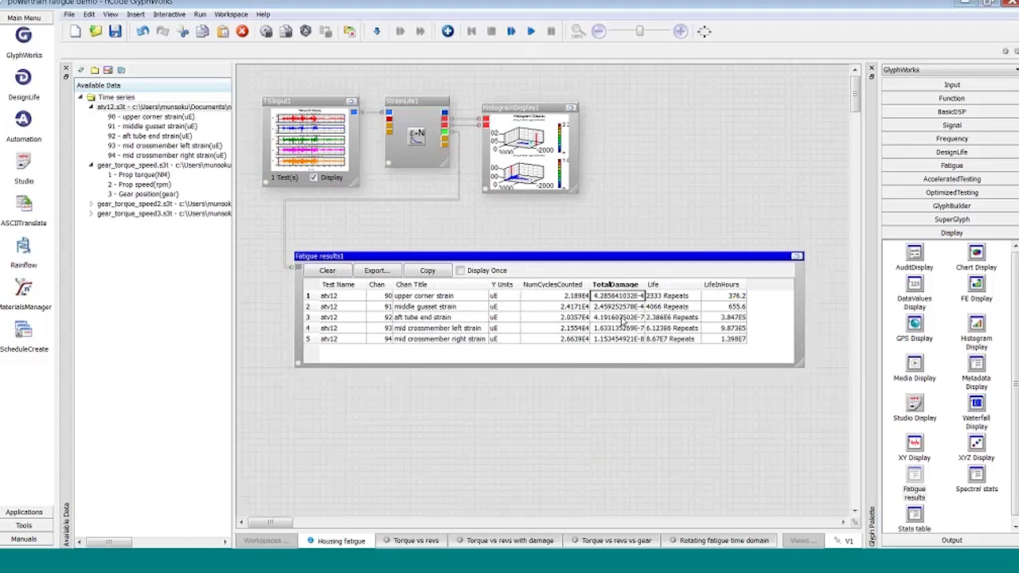
pyautogui.click(693, 298)
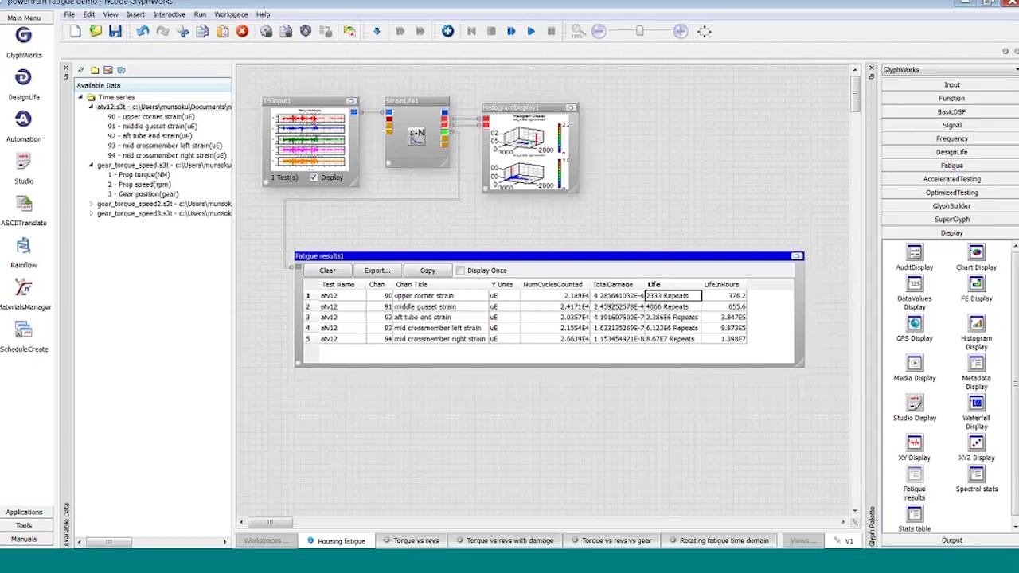
pyautogui.press('Right')
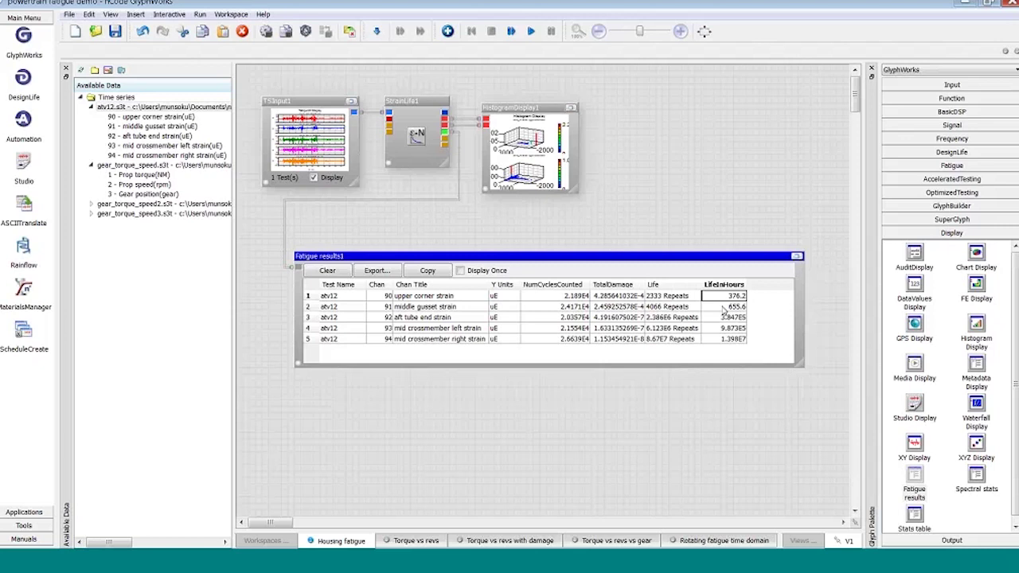
pyautogui.keyDown('shift'); pyautogui.click(663, 299); pyautogui.keyUp('shift')
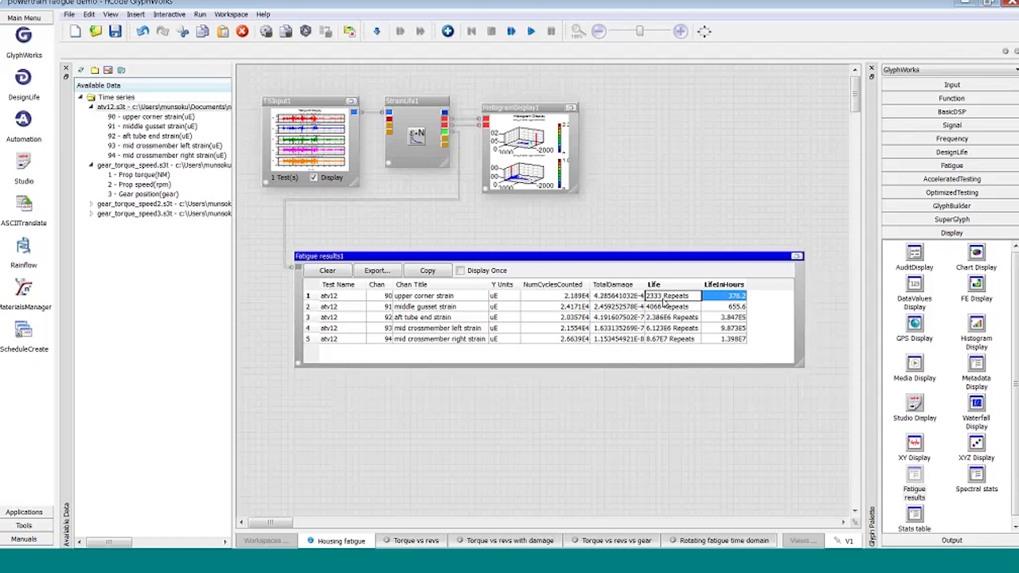
pyautogui.click(652, 308)
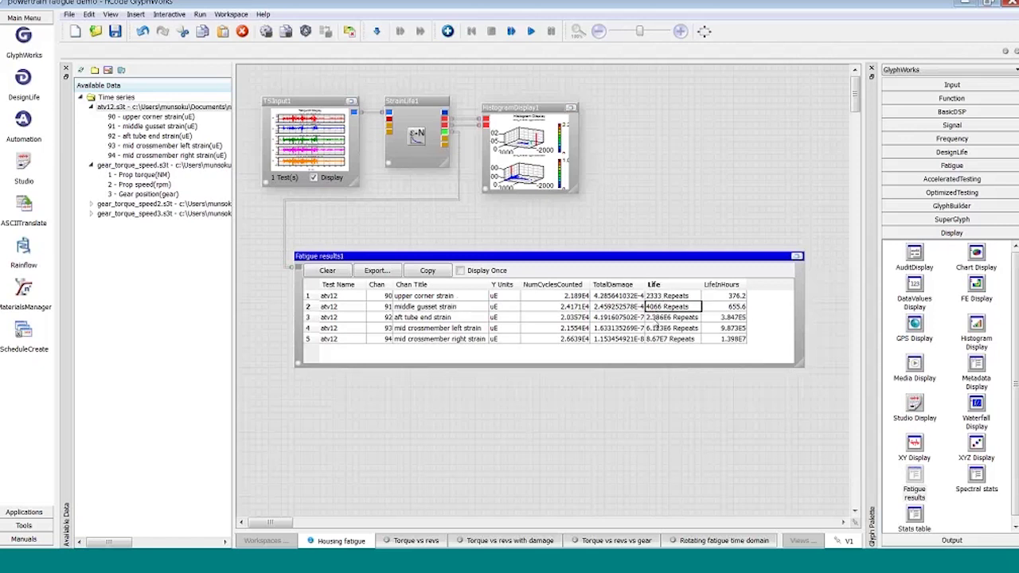
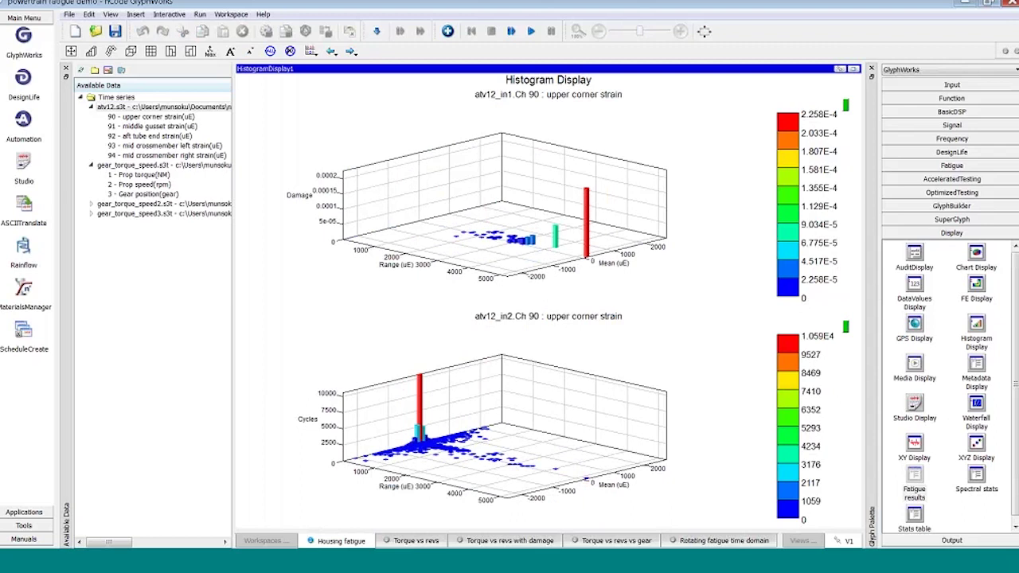
# - Restore the enlarged histogram display to the workspace and review the upper corner strain's life in the results table
pyautogui.click(853, 71)
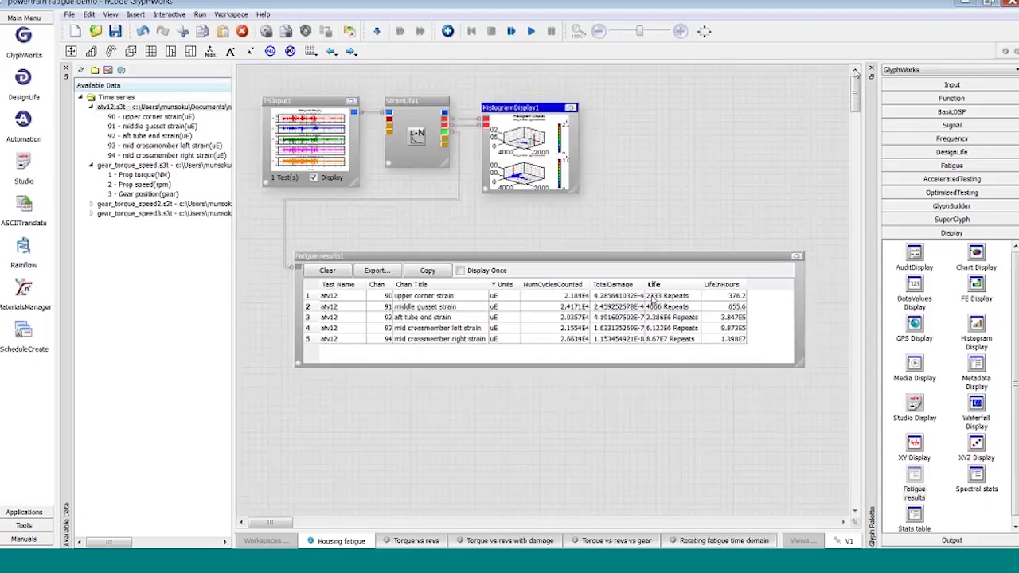
pyautogui.click(638, 301)
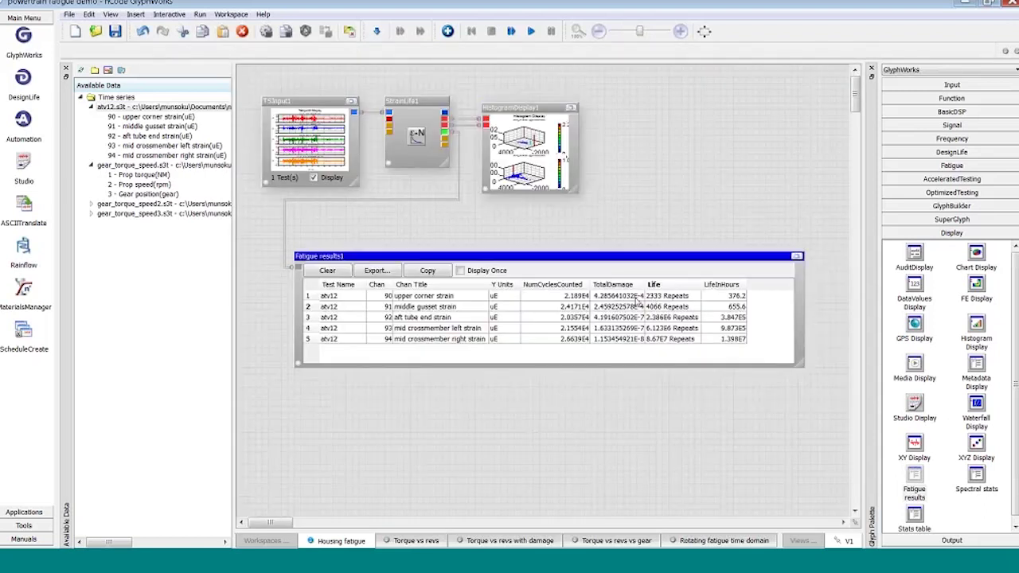
pyautogui.click(642, 300)
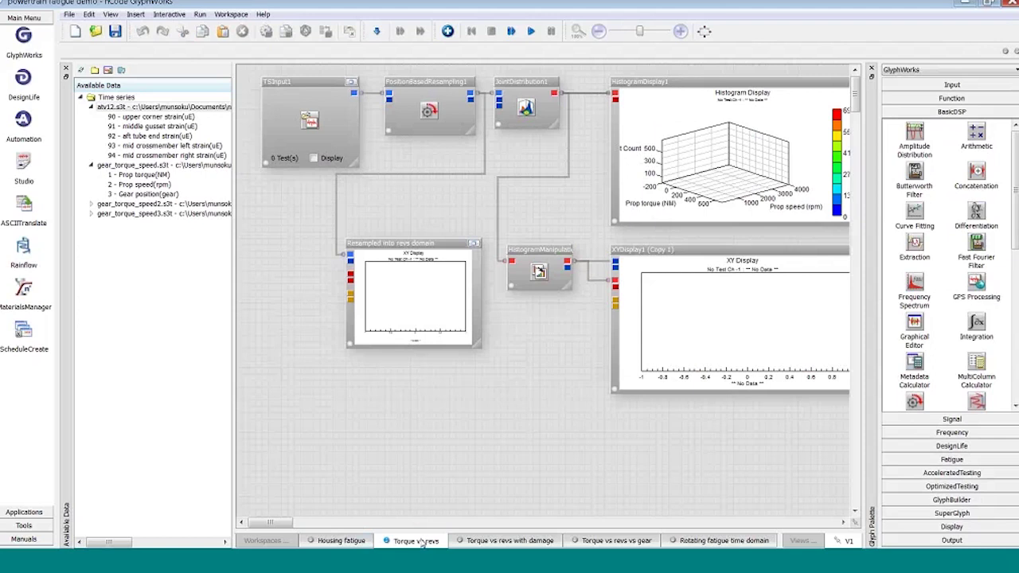
# - View the Torque vs revs with damage workspace and return to the Housing fatigue workspace
pyautogui.click(510, 541)
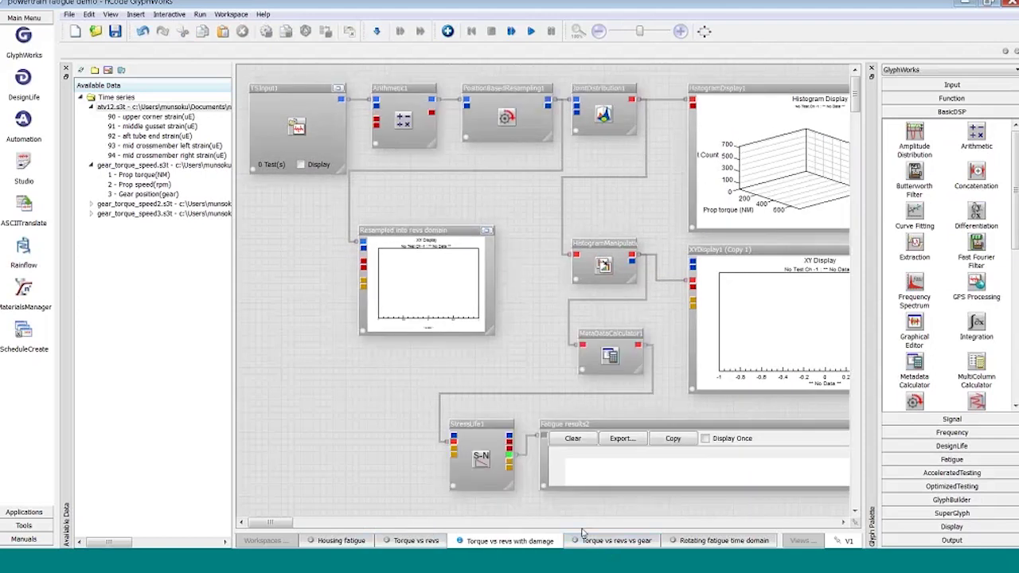
pyautogui.click(341, 541)
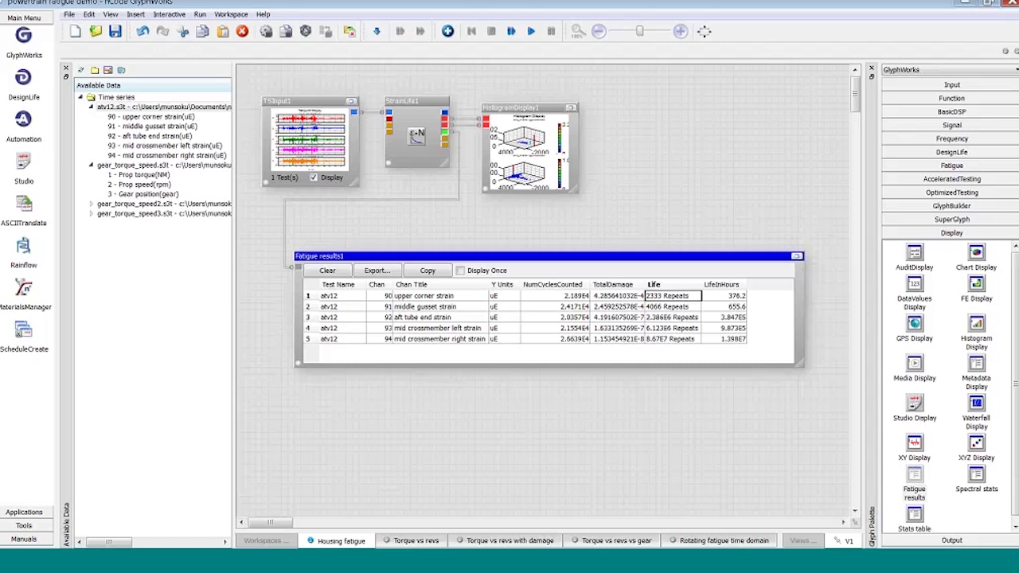
# - Load gear_torque_speed.s3t into TSInput1 of the Torque vs revs with damage workspace, turn on its display and maximise the workspace
pyautogui.click(490, 541)
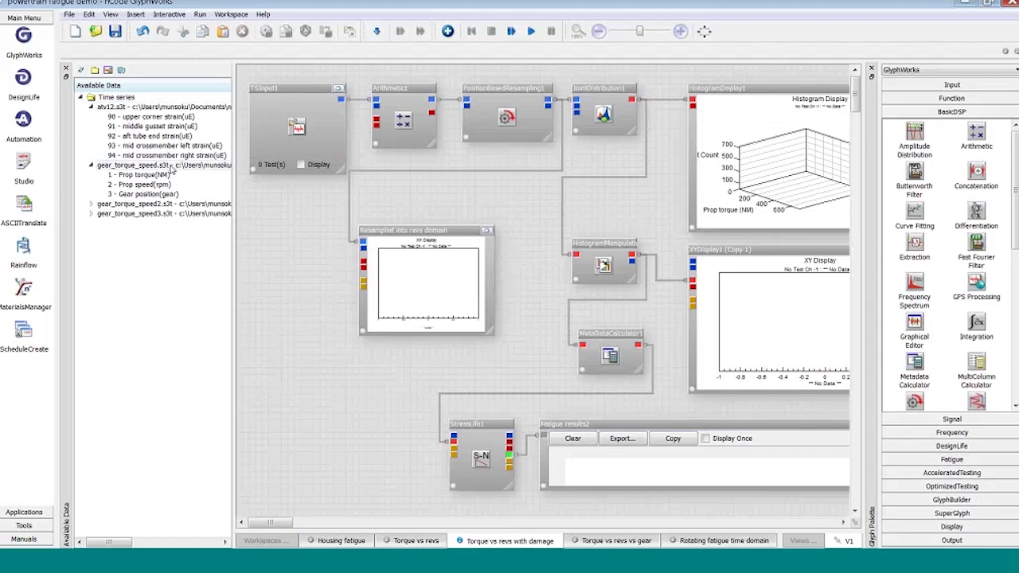
pyautogui.moveTo(170, 167); pyautogui.dragTo(300, 164)
pyautogui.click(301, 164)
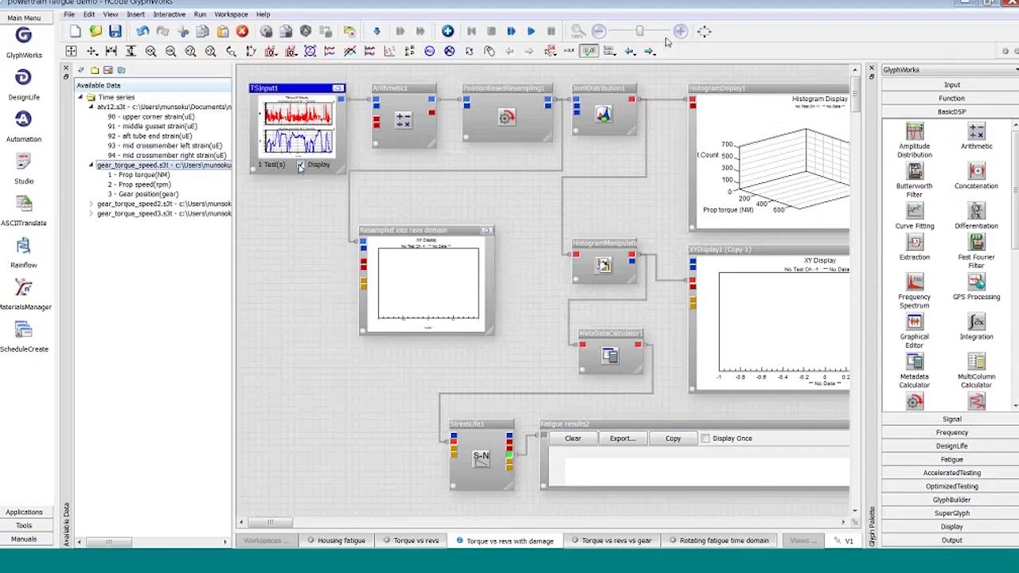
pyautogui.click(704, 32)
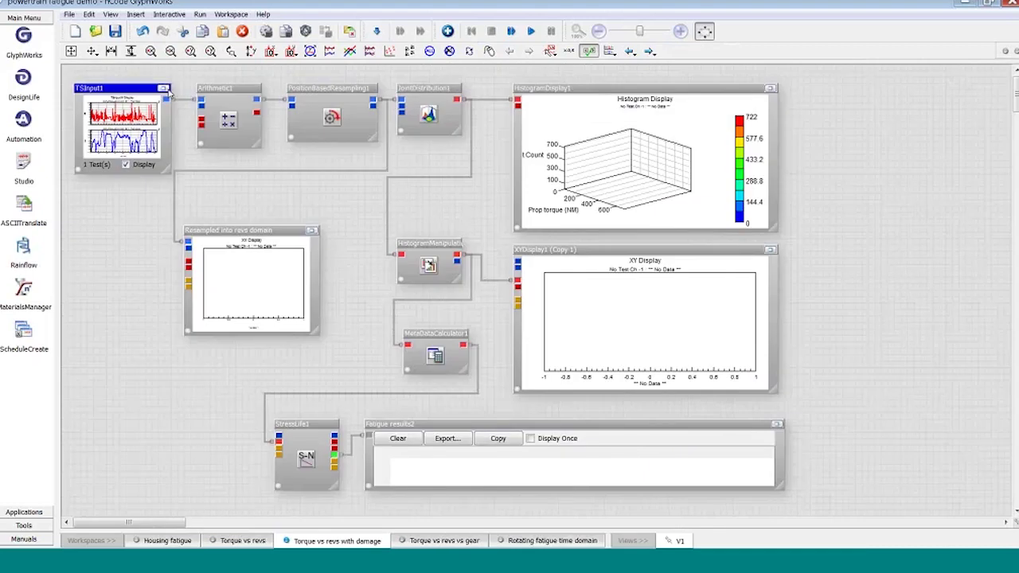
# - Review the enlarged prop torque and prop speed time traces of TSInput1 and run the analysis
pyautogui.click(163, 89)
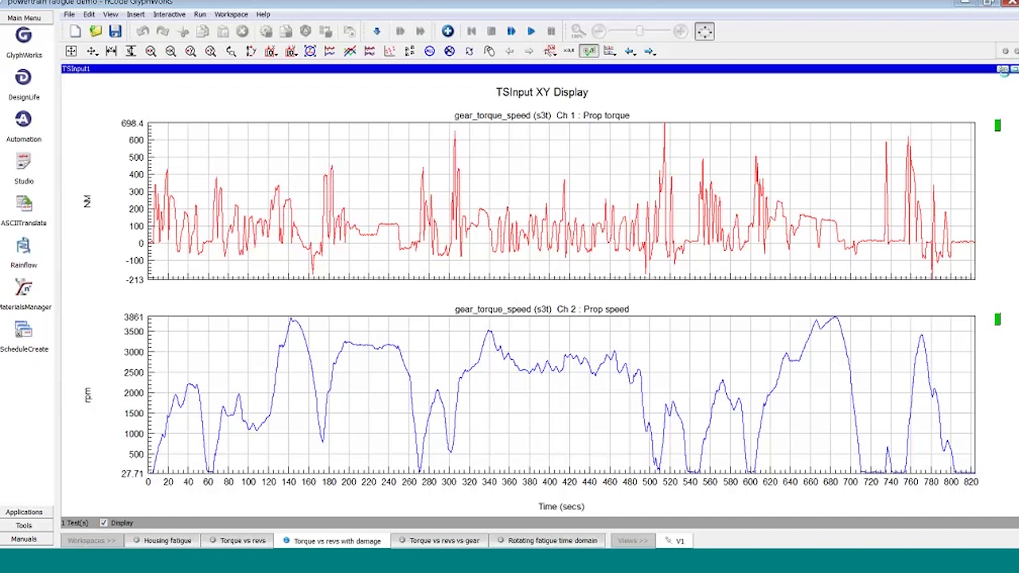
pyautogui.click(1003, 71)
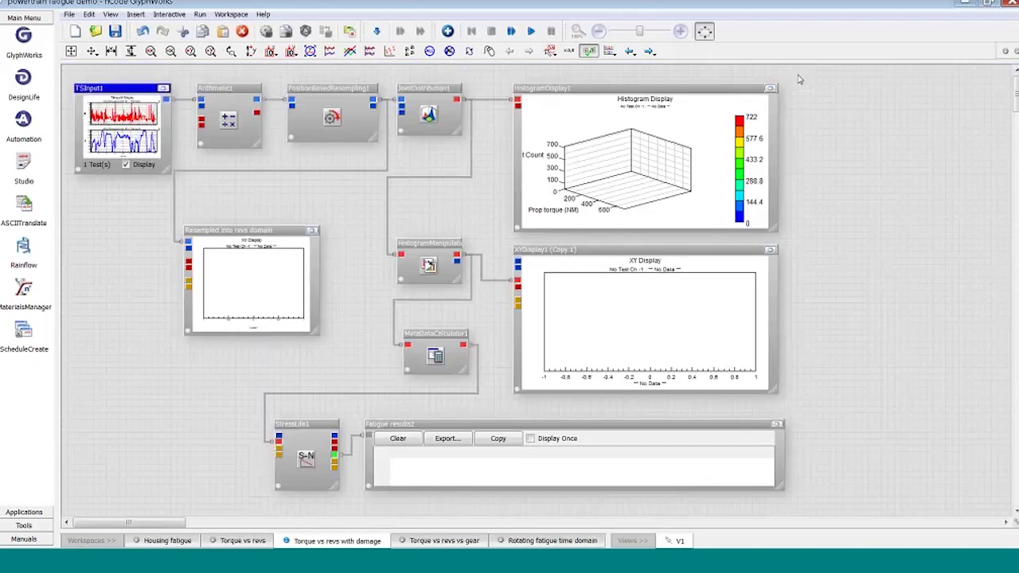
pyautogui.click(531, 31)
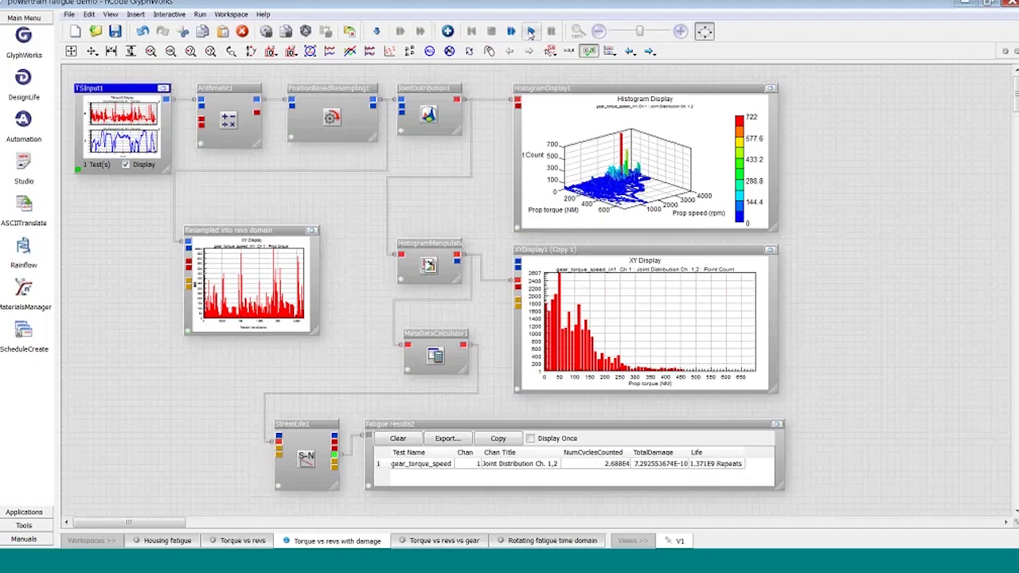
# - Review the input time traces again and inspect the PositionBasedResampling glyph's properties without changing them
pyautogui.click(164, 88)
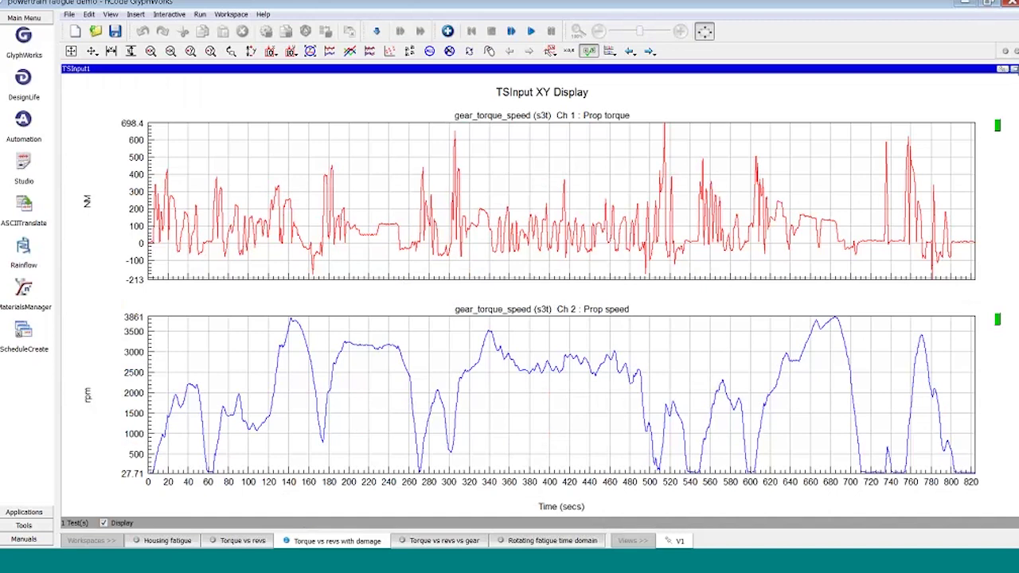
pyautogui.click(1014, 69)
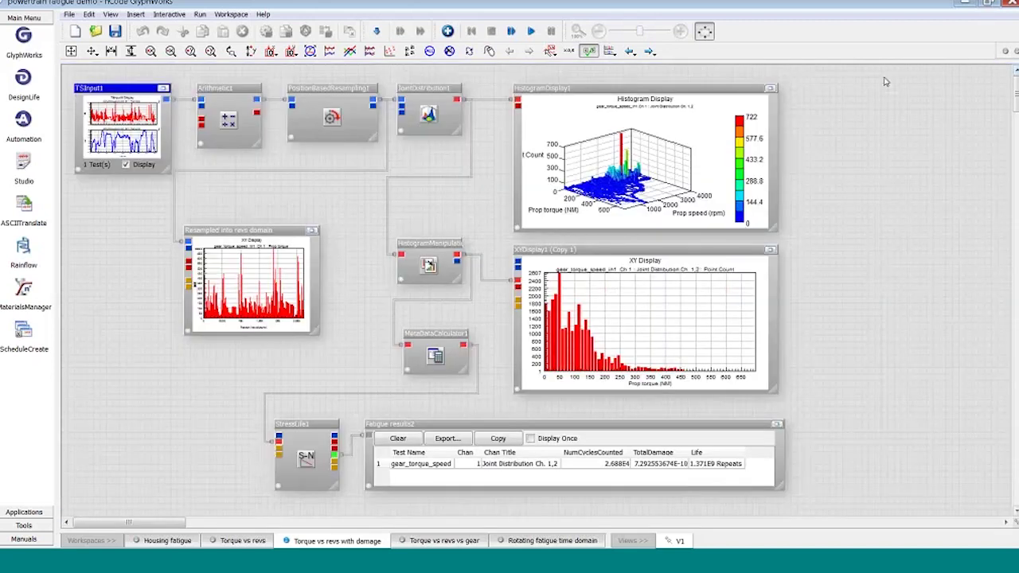
pyautogui.click(348, 90)
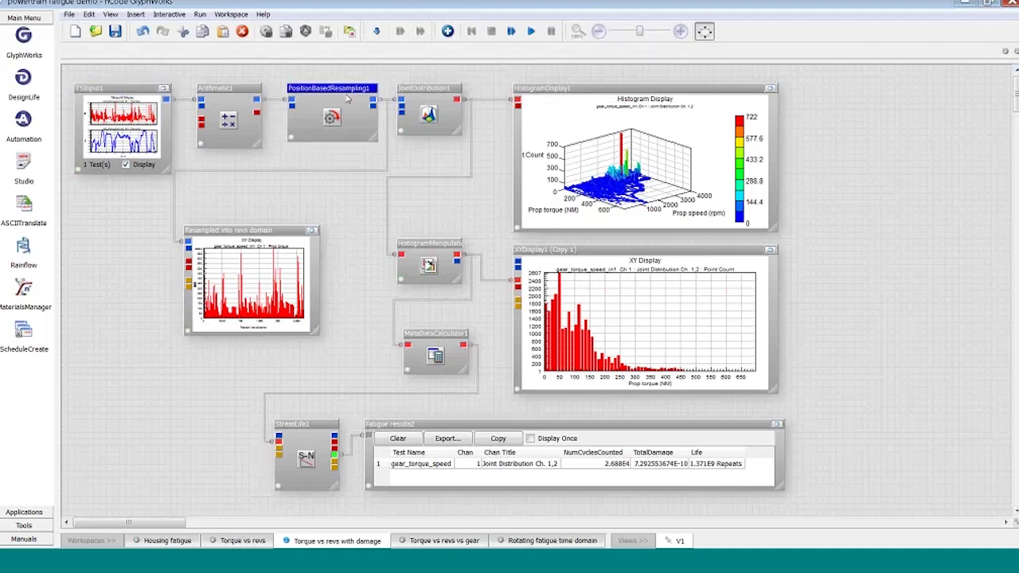
pyautogui.rightClick(347, 97)
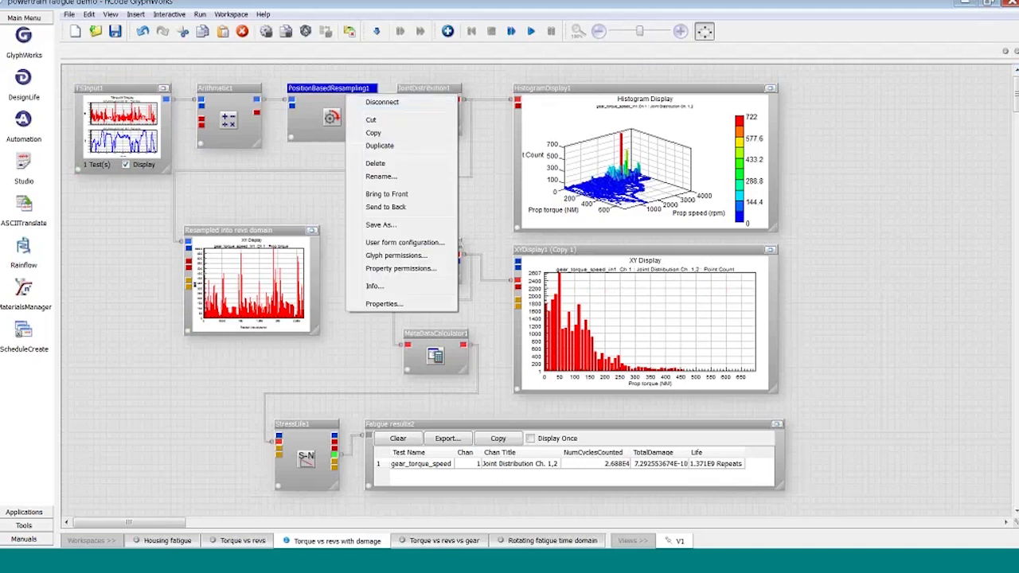
pyautogui.click(385, 305)
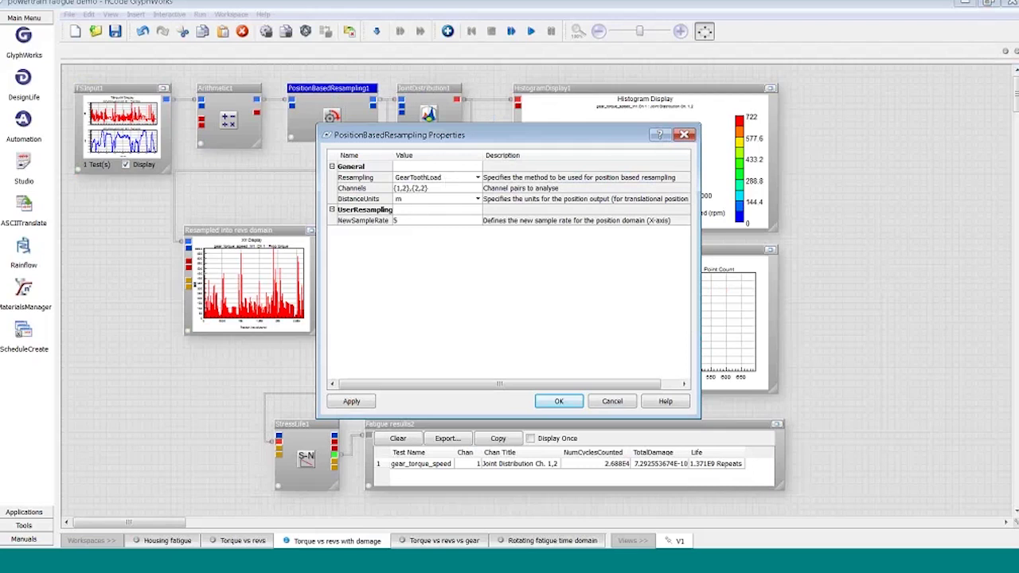
pyautogui.click(607, 403)
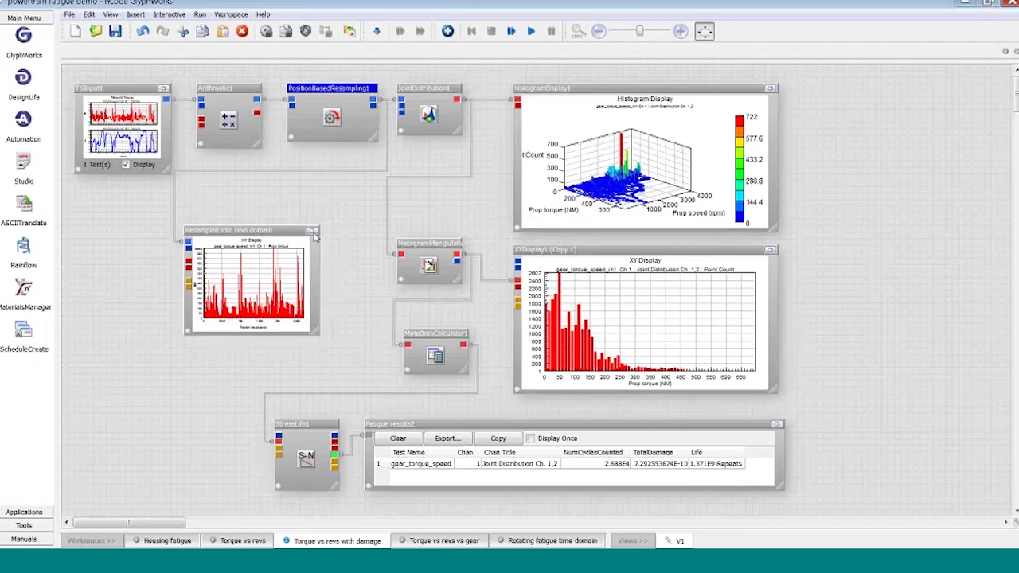
pyautogui.click(137, 93)
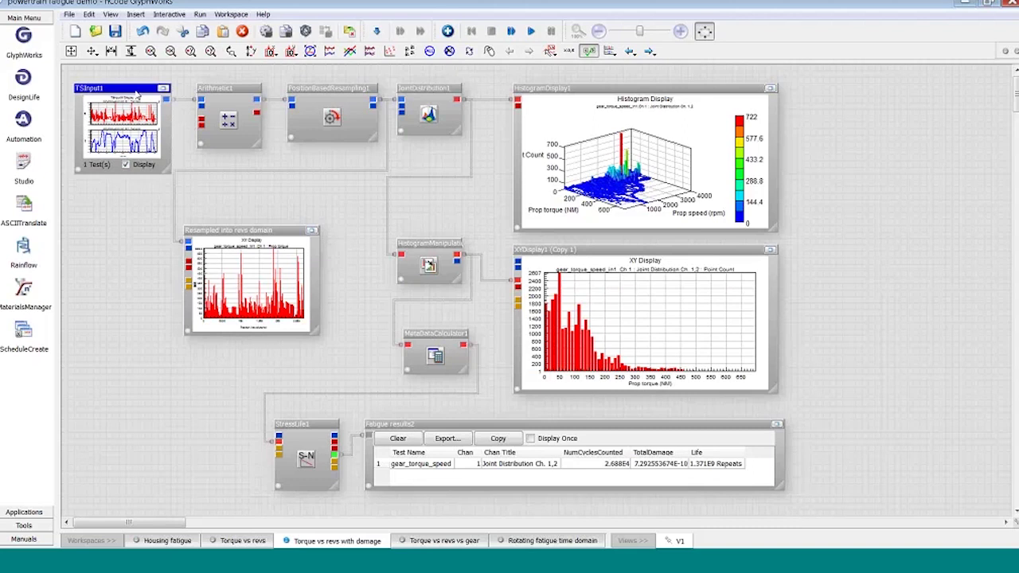
pyautogui.hotkey('ctrl', 'v')
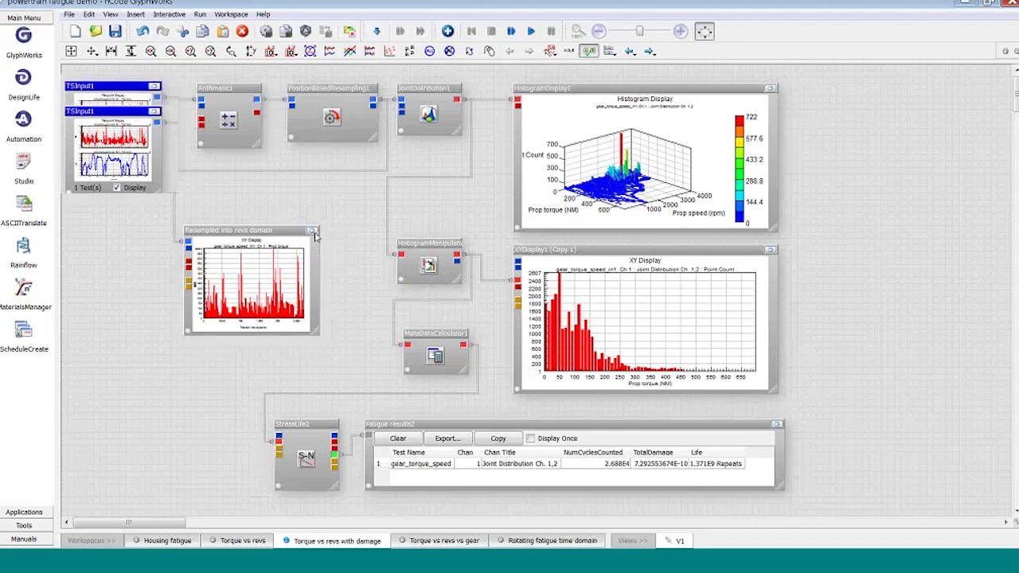
# - Examine the torque signal resampled into the revs domain, including the individual cycles of the peak near 1.015E4 revolutions
pyautogui.click(313, 232)
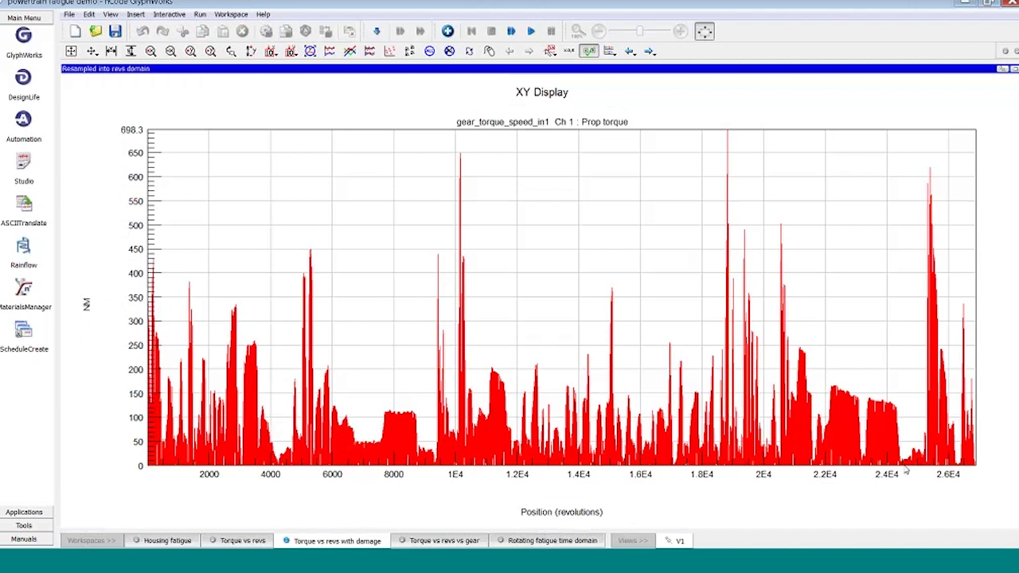
pyautogui.moveTo(975, 470)
pyautogui.moveTo(453, 355); pyautogui.dragTo(475, 356)
pyautogui.moveTo(393, 364); pyautogui.dragTo(460, 362)
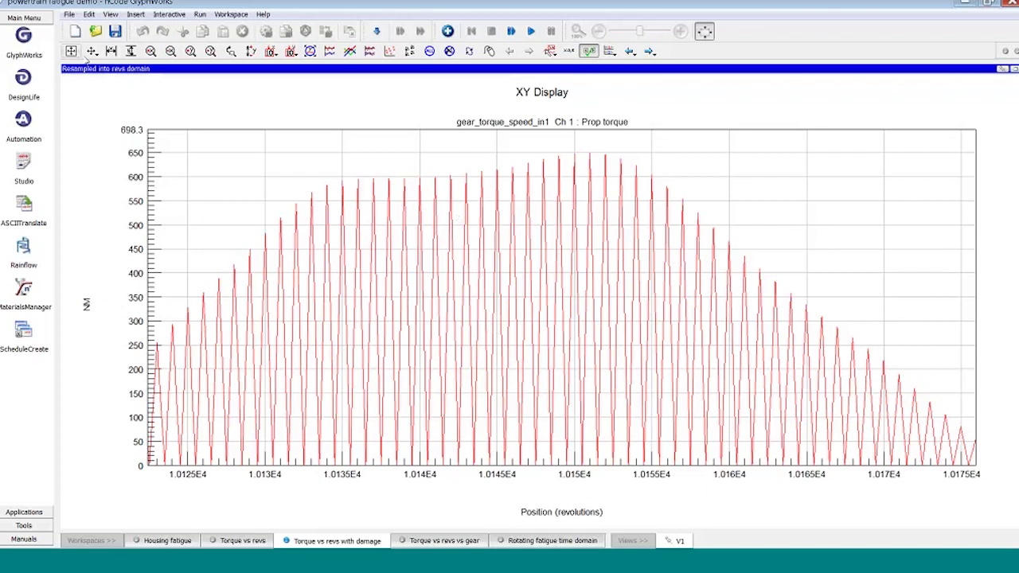
pyautogui.click(79, 53)
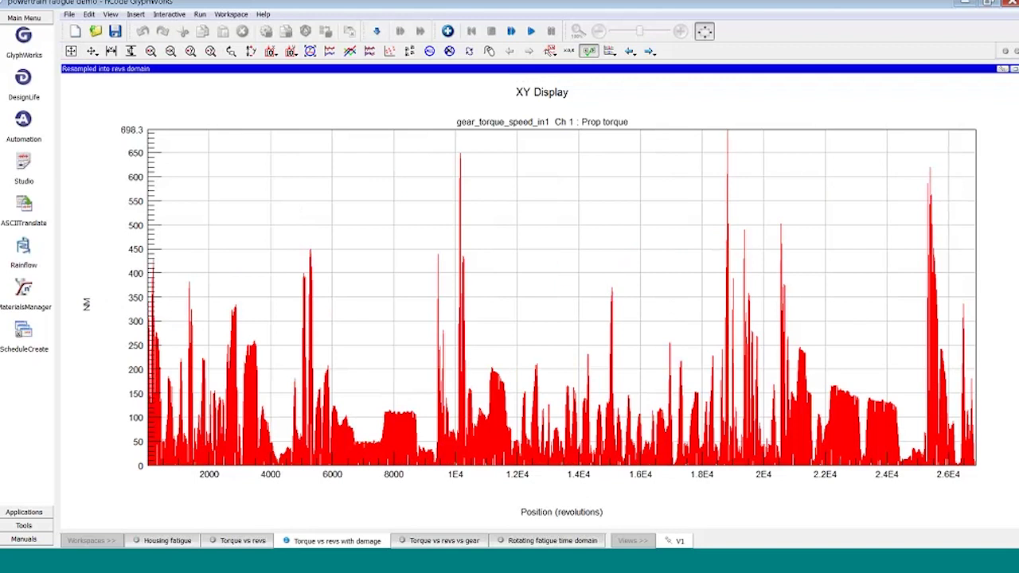
pyautogui.click(1013, 69)
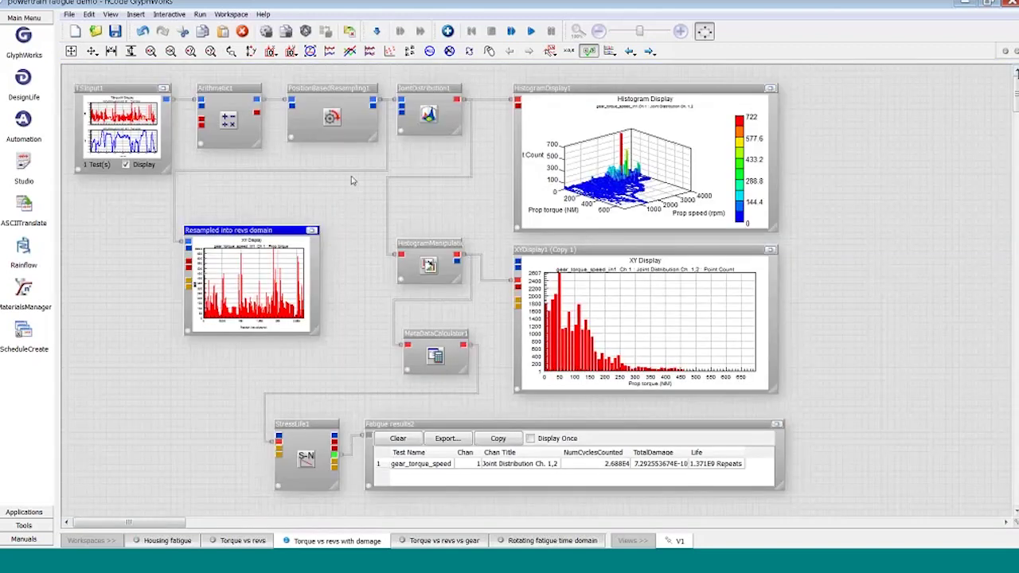
# - Examine the enlarged joint distribution histogram of prop torque and prop speed from several viewing angles
pyautogui.click(441, 89)
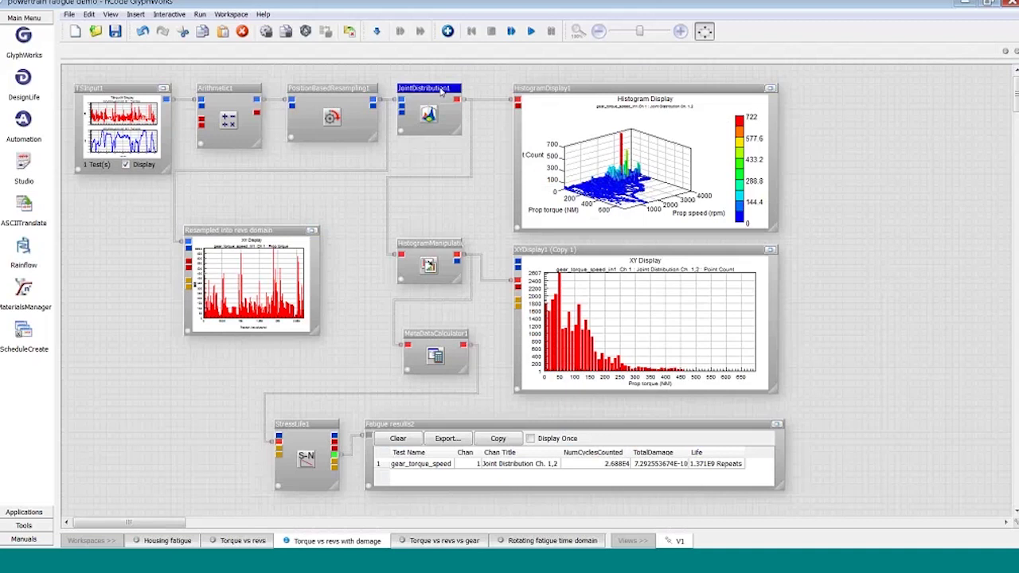
pyautogui.click(751, 94)
pyautogui.click(771, 89)
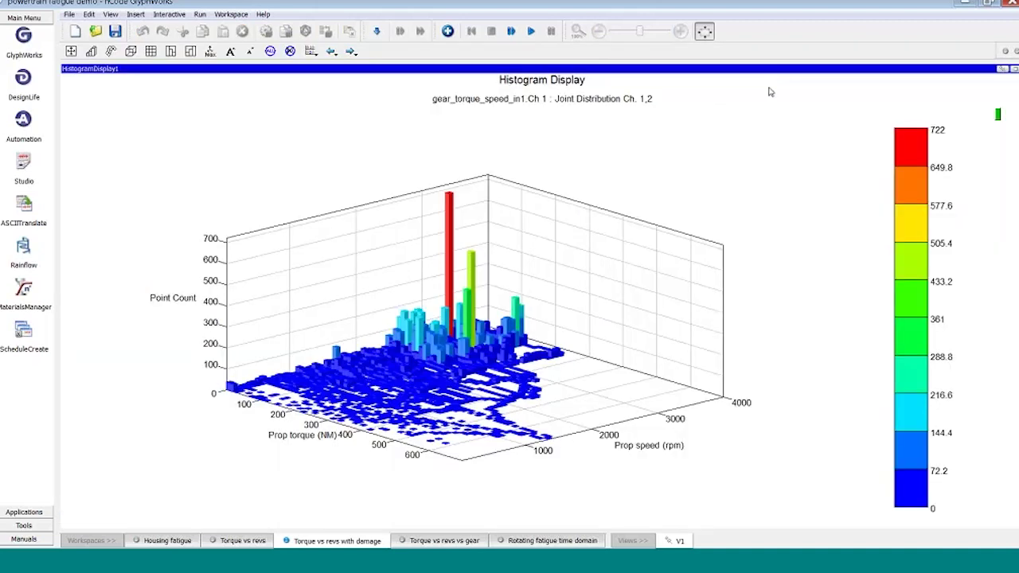
pyautogui.moveTo(521, 408); pyautogui.dragTo(587, 408)
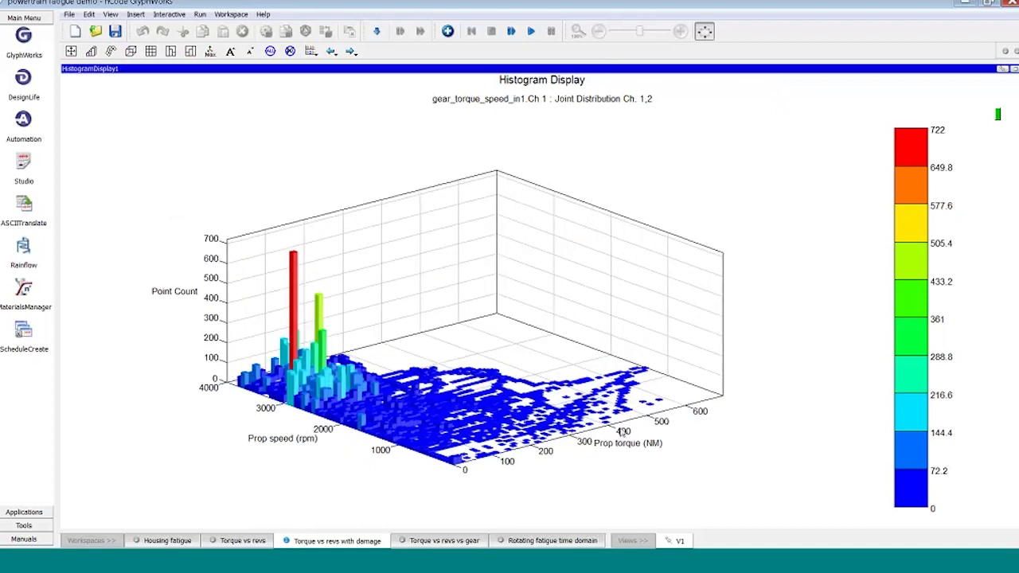
pyautogui.moveTo(624, 431); pyautogui.dragTo(259, 312)
pyautogui.moveTo(282, 388); pyautogui.dragTo(287, 386)
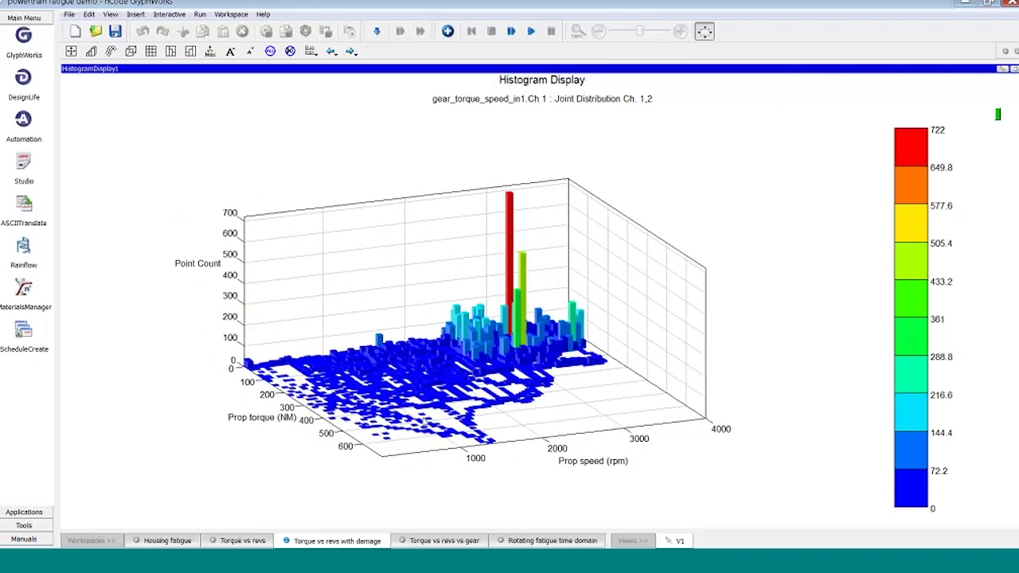
pyautogui.moveTo(423, 423); pyautogui.dragTo(642, 305)
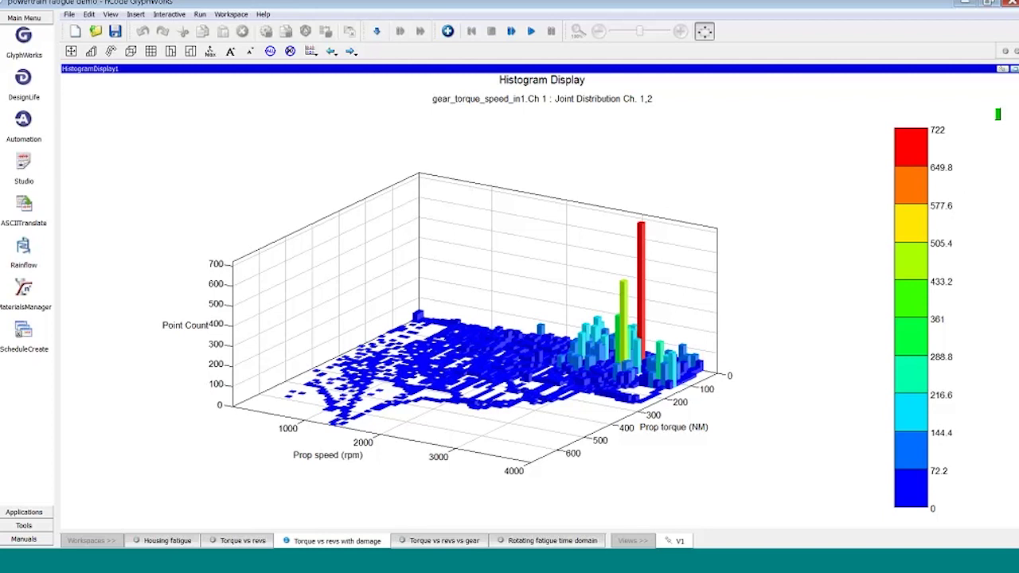
pyautogui.click(1002, 69)
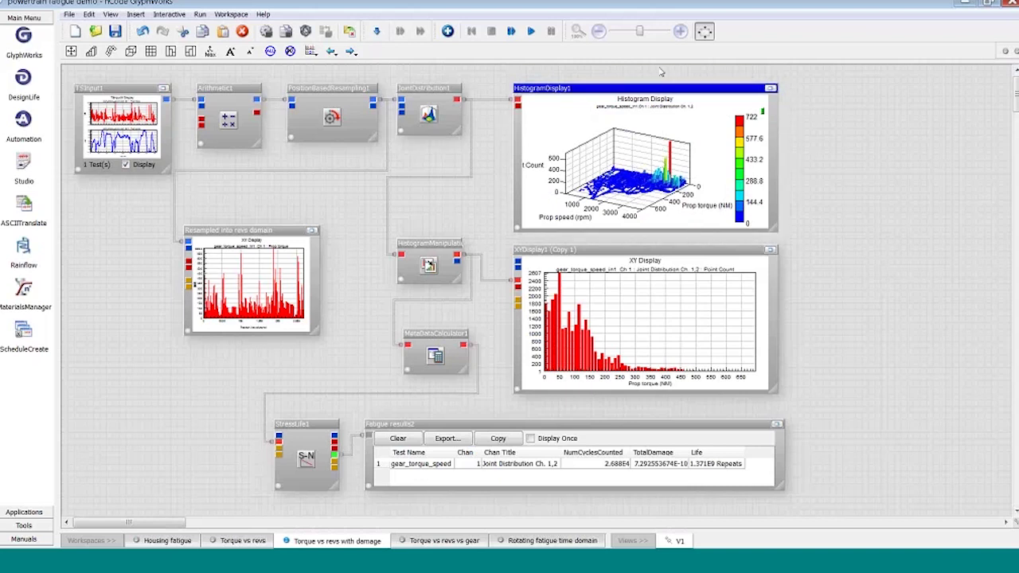
pyautogui.click(770, 87)
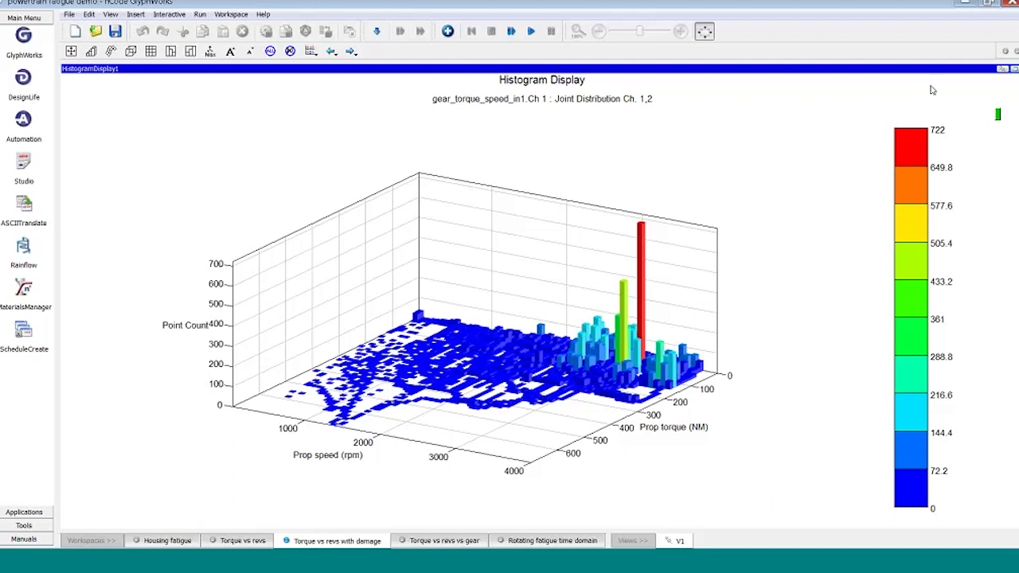
# - Connect a DataValues Display to the JointDistribution output, enlarge it beside the histogram and browse its torque columns
pyautogui.click(705, 32)
pyautogui.click(705, 32)
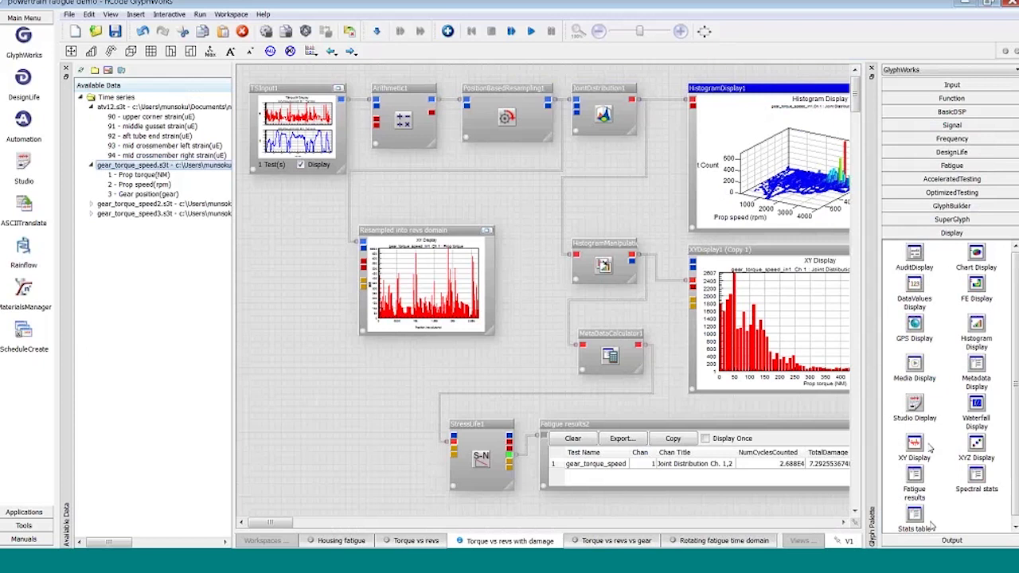
pyautogui.moveTo(915, 292); pyautogui.dragTo(632, 104)
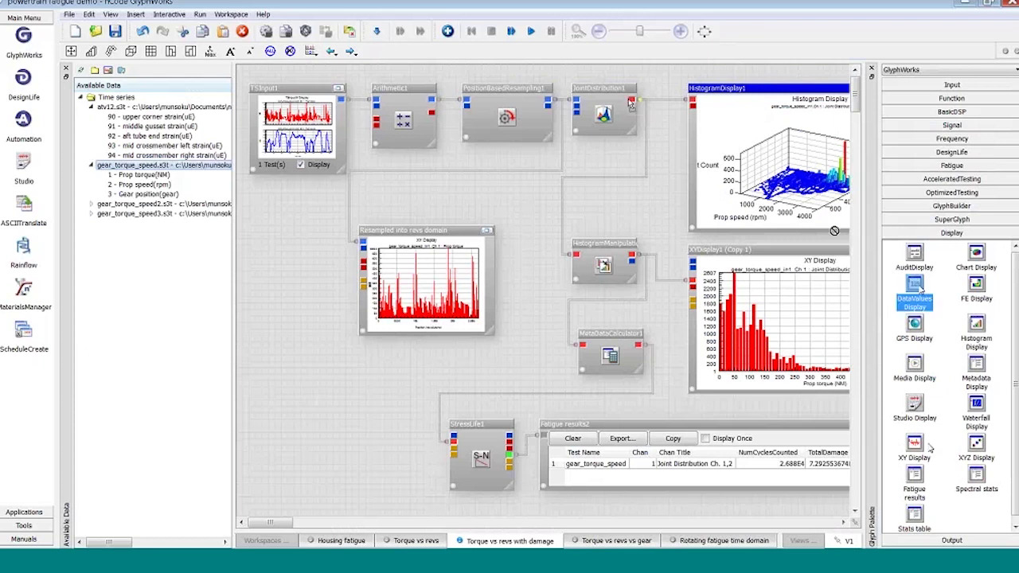
pyautogui.moveTo(834, 230); pyautogui.dragTo(709, 127)
pyautogui.click(705, 32)
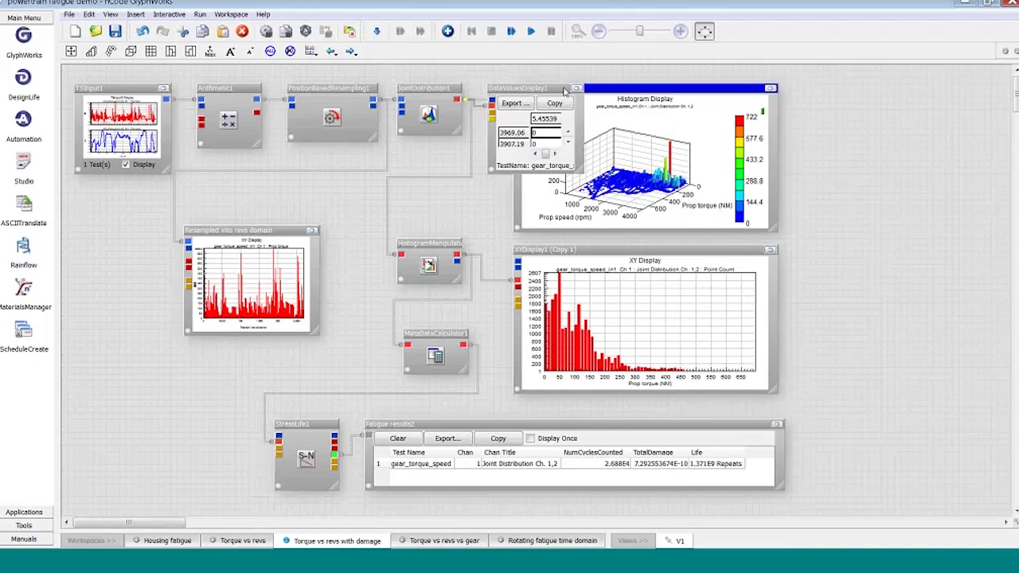
pyautogui.moveTo(565, 91); pyautogui.dragTo(878, 91)
pyautogui.moveTo(896, 180); pyautogui.dragTo(1010, 275)
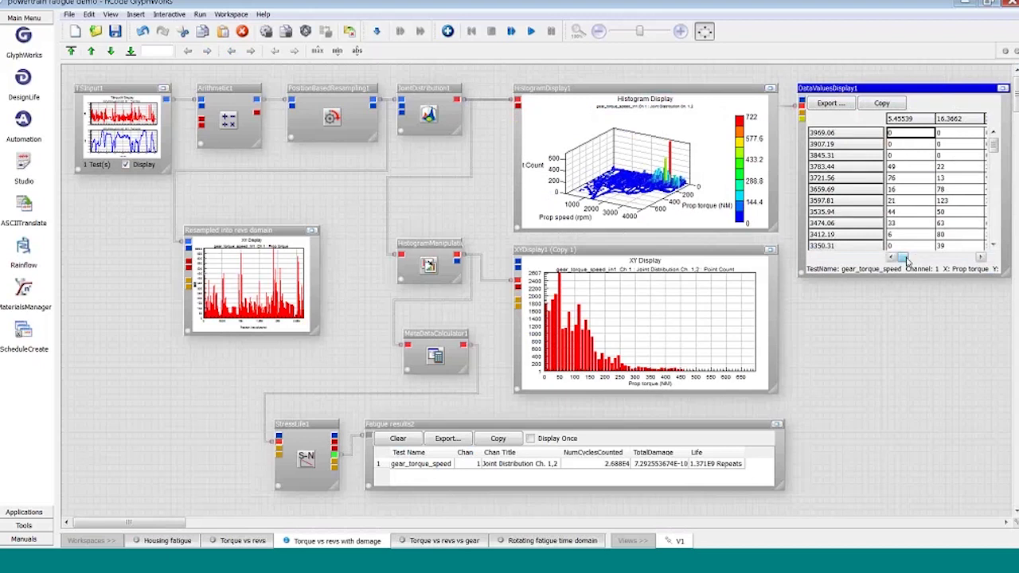
pyautogui.moveTo(907, 262); pyautogui.dragTo(916, 261)
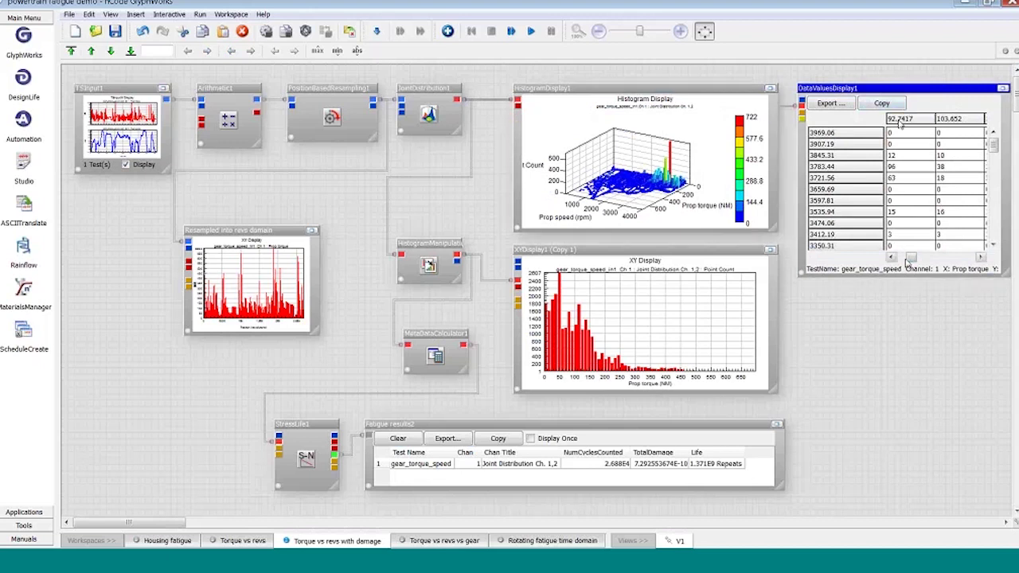
pyautogui.moveTo(908, 257); pyautogui.dragTo(895, 259)
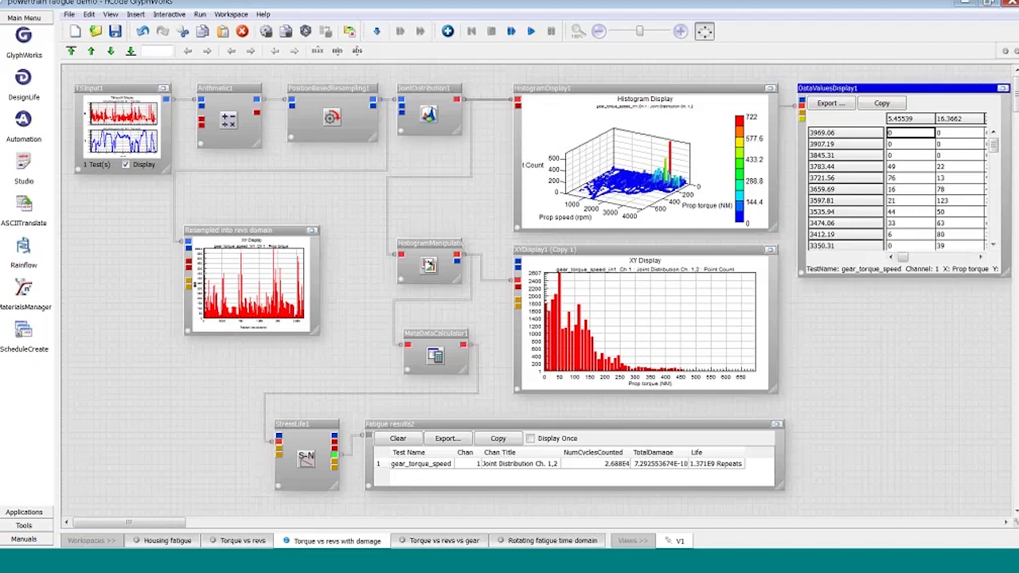
# - Examine the enlarged plot of point count against prop torque from the HistogramManipulator and select the StressLife glyph
pyautogui.click(311, 428)
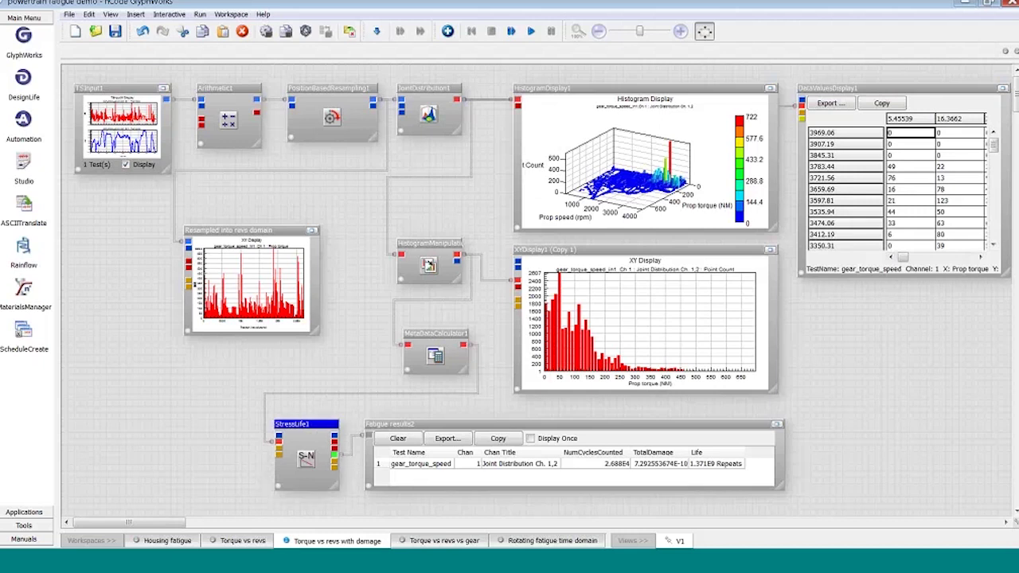
pyautogui.click(442, 265)
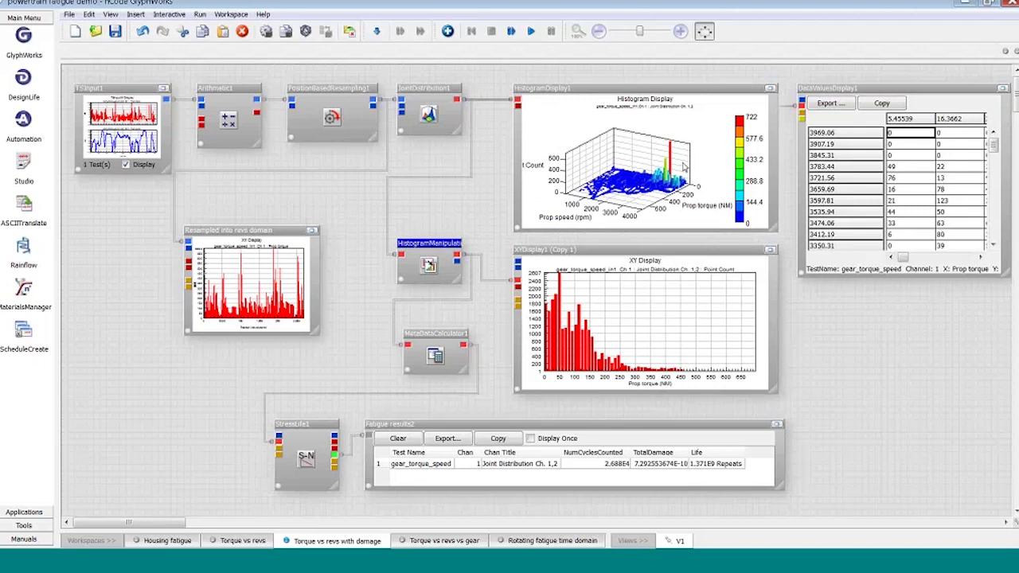
pyautogui.click(771, 251)
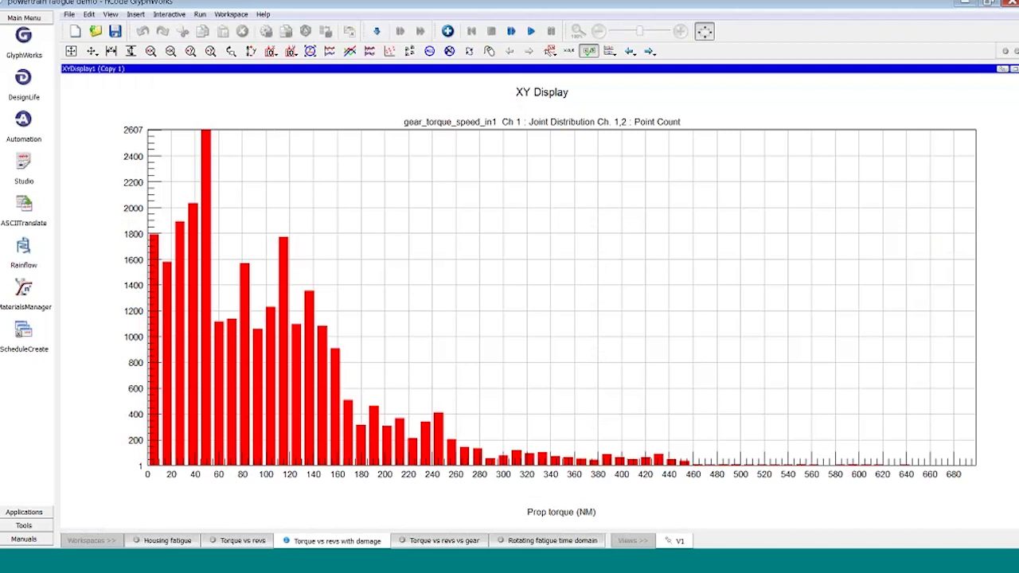
pyautogui.doubleClick(263, 69)
pyautogui.click(300, 437)
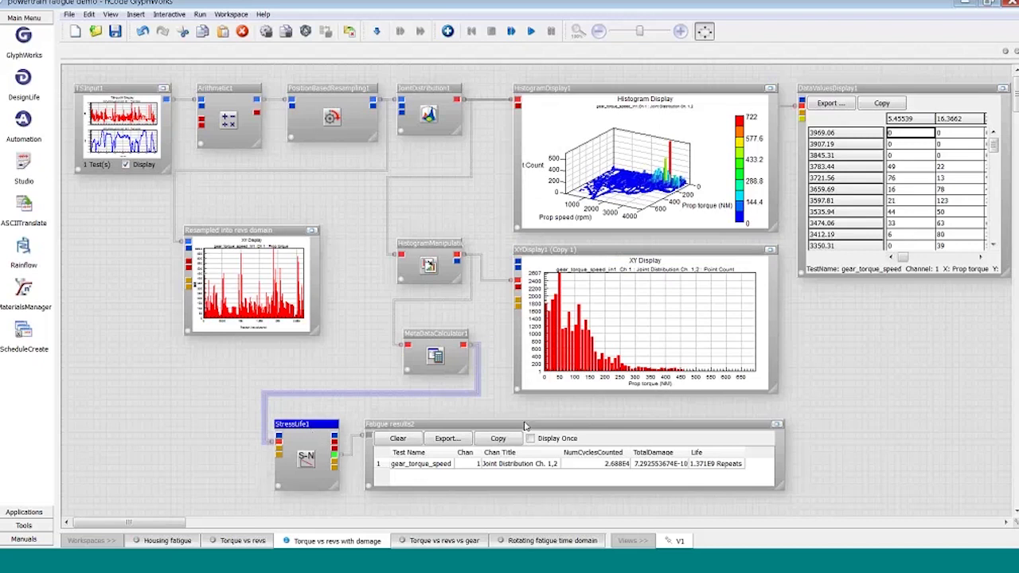
# - Examine the counted cycles, total damage and life in the Fatigue results table of the StressLife glyph
pyautogui.click(631, 437)
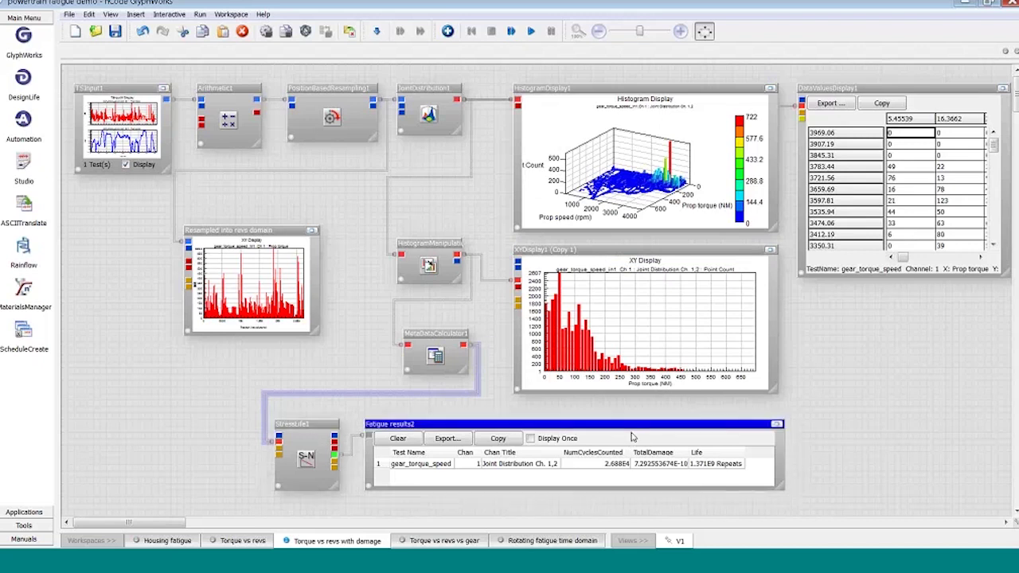
pyautogui.click(617, 466)
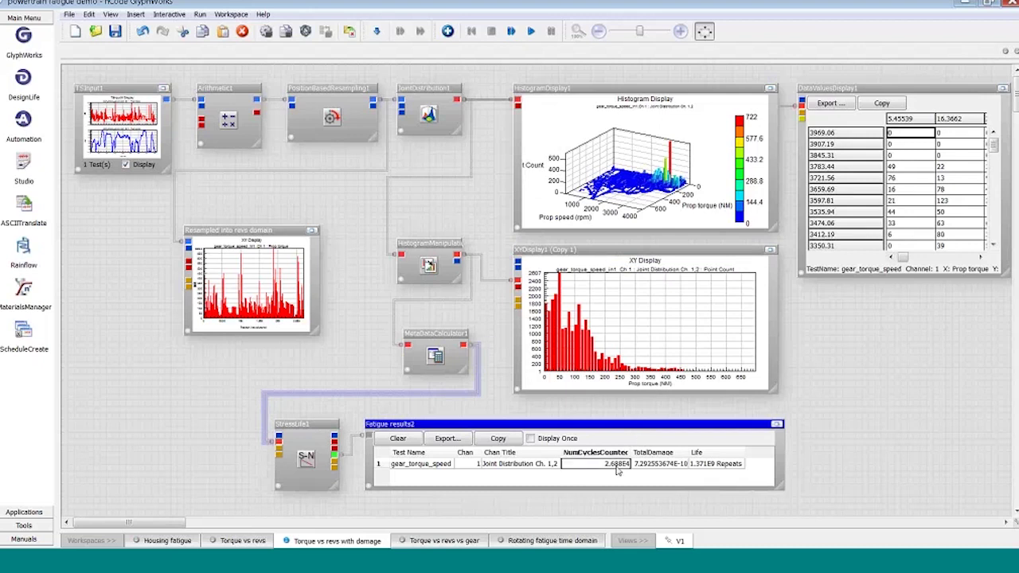
pyautogui.click(660, 465)
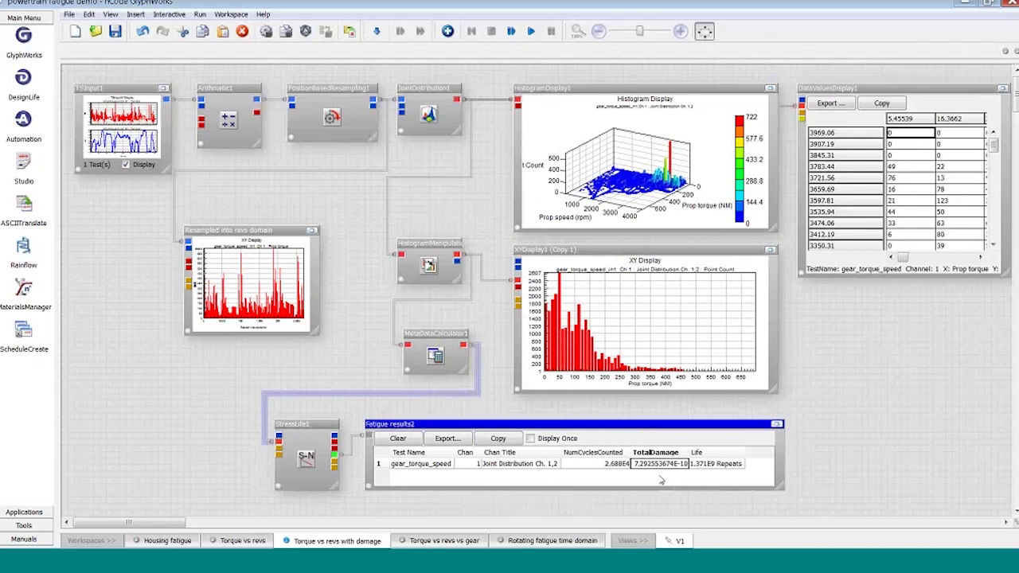
pyautogui.click(711, 465)
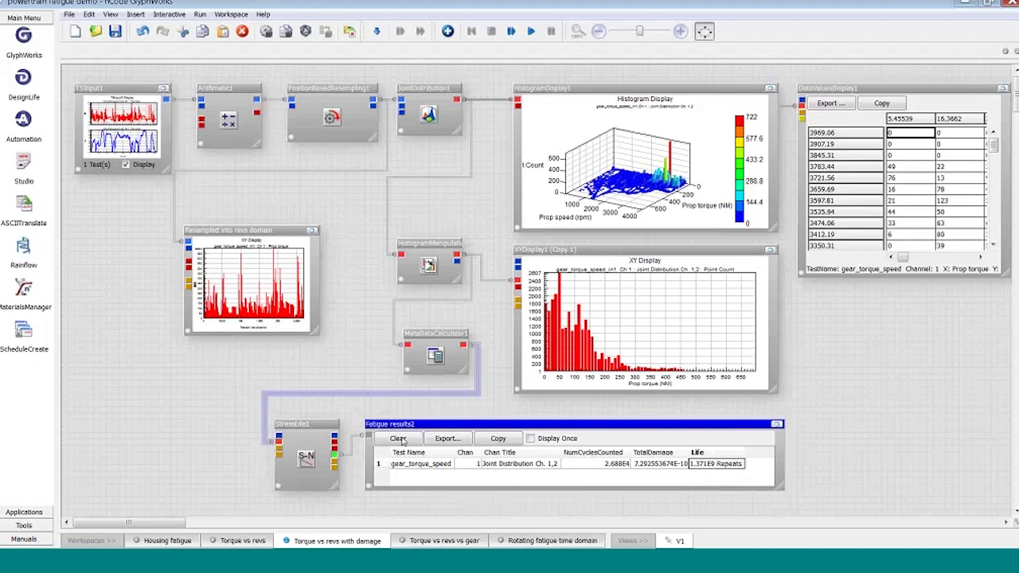
pyautogui.click(316, 428)
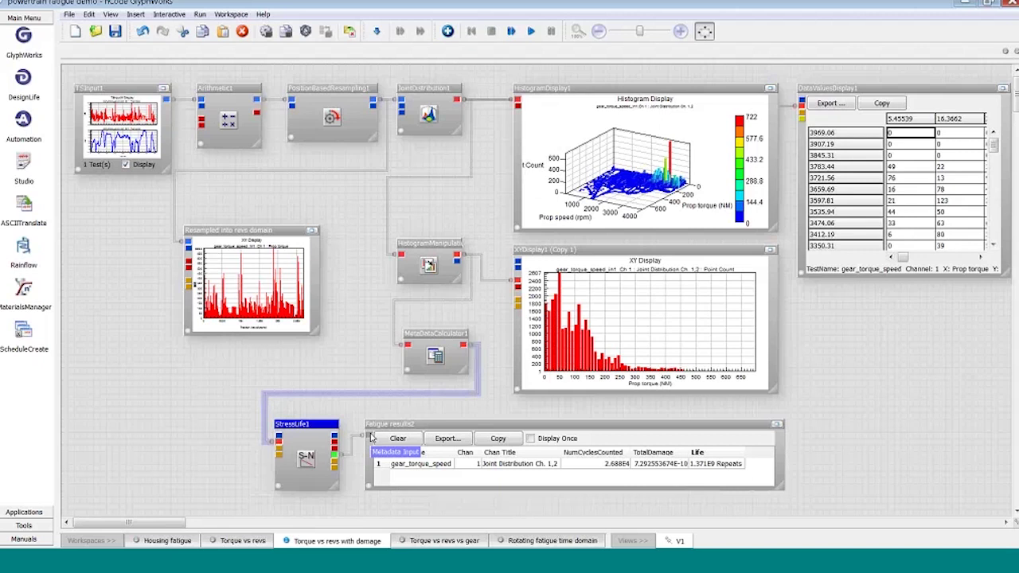
# - In the Torque vs revs vs gear workspace, load gear_torque_speed.s3t into the time series input and run the flow
pyautogui.click(444, 541)
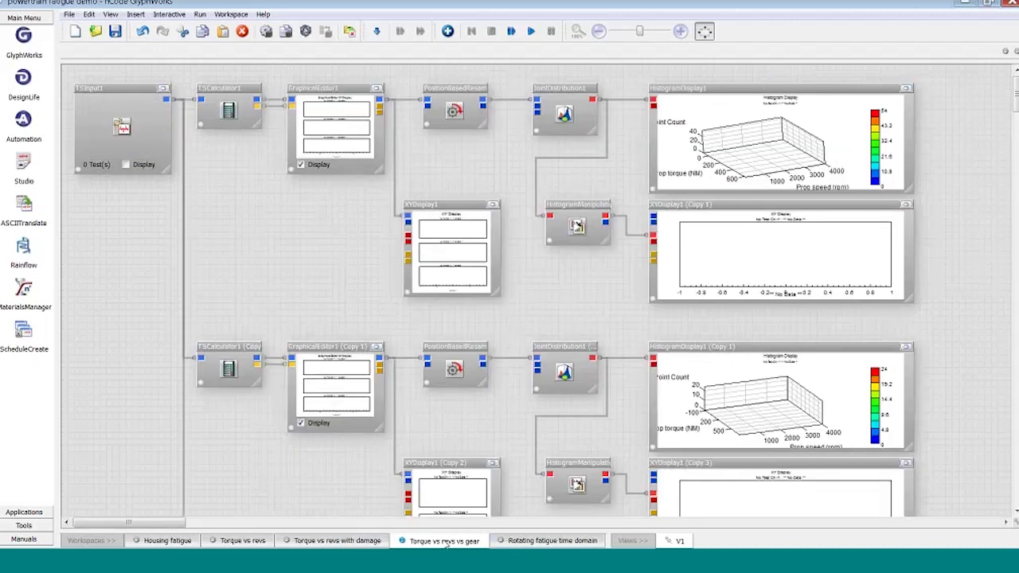
pyautogui.click(704, 32)
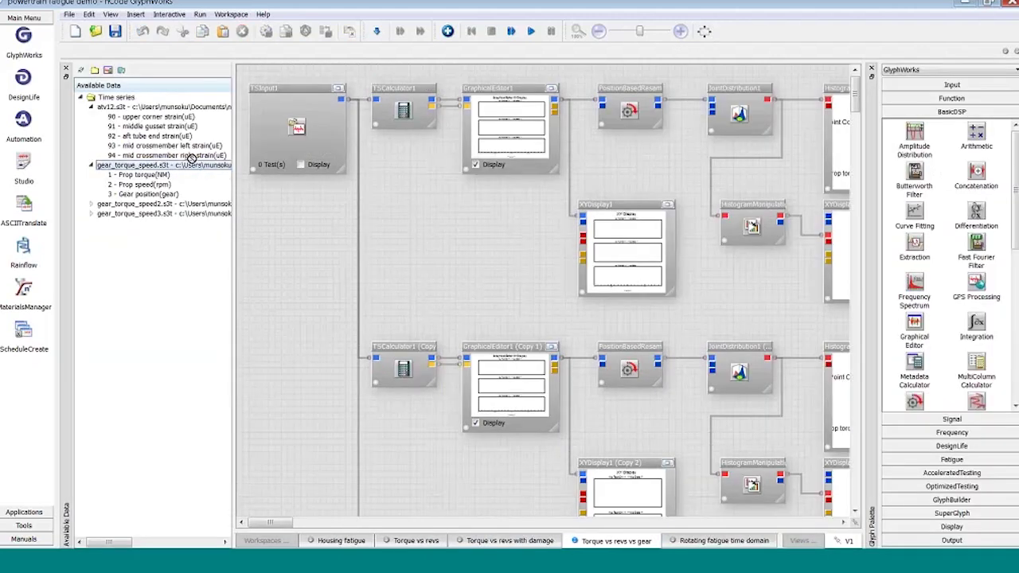
pyautogui.moveTo(191, 158); pyautogui.dragTo(296, 128)
pyautogui.click(705, 32)
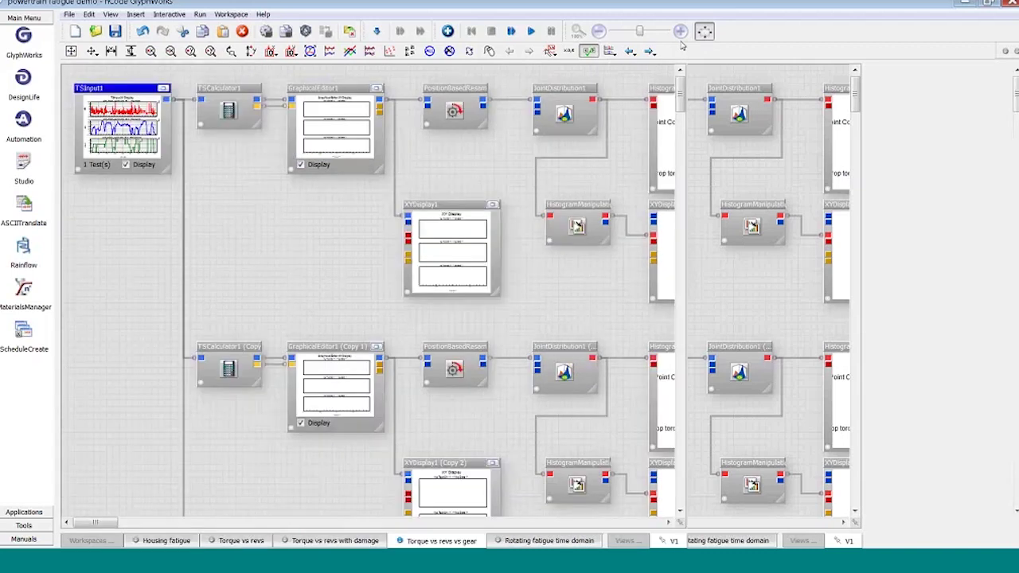
pyautogui.press('F5')
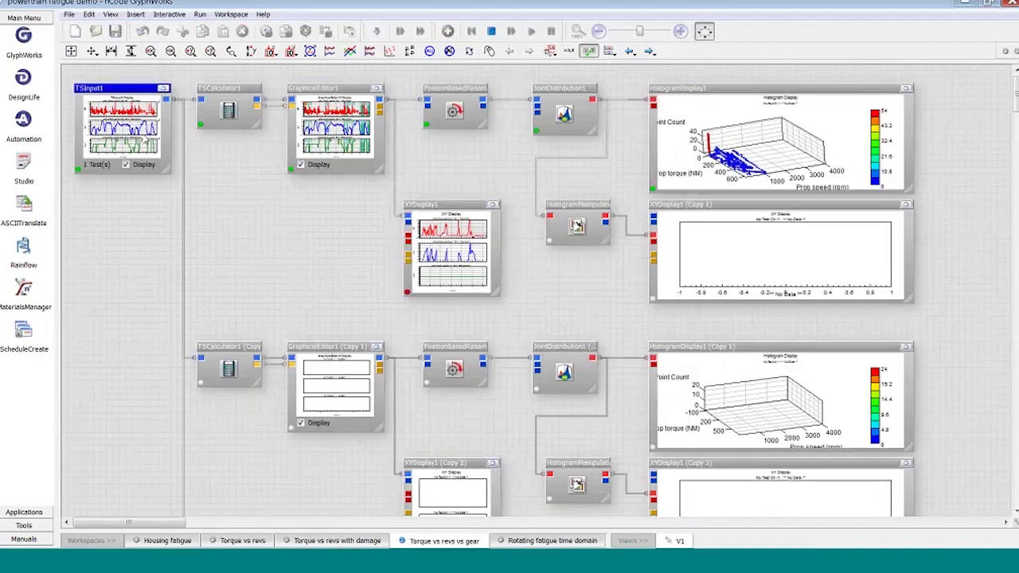
# - Examine the enlarged torque, speed and gear position input signals and TSCalculator1's gear 1 feature equation, leaving its properties without saving or rerunning the flow
pyautogui.doubleClick(124, 127)
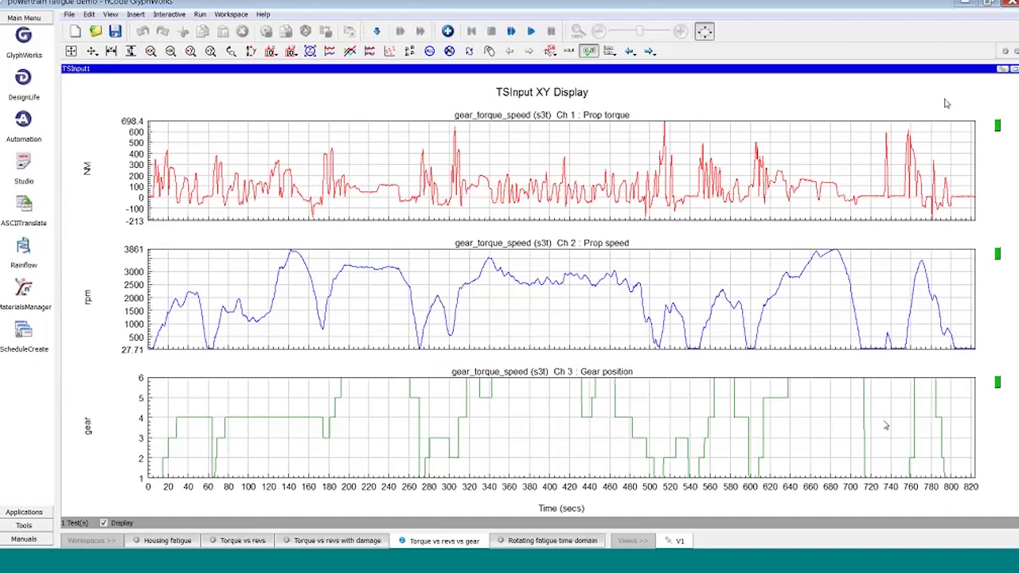
pyautogui.click(1015, 70)
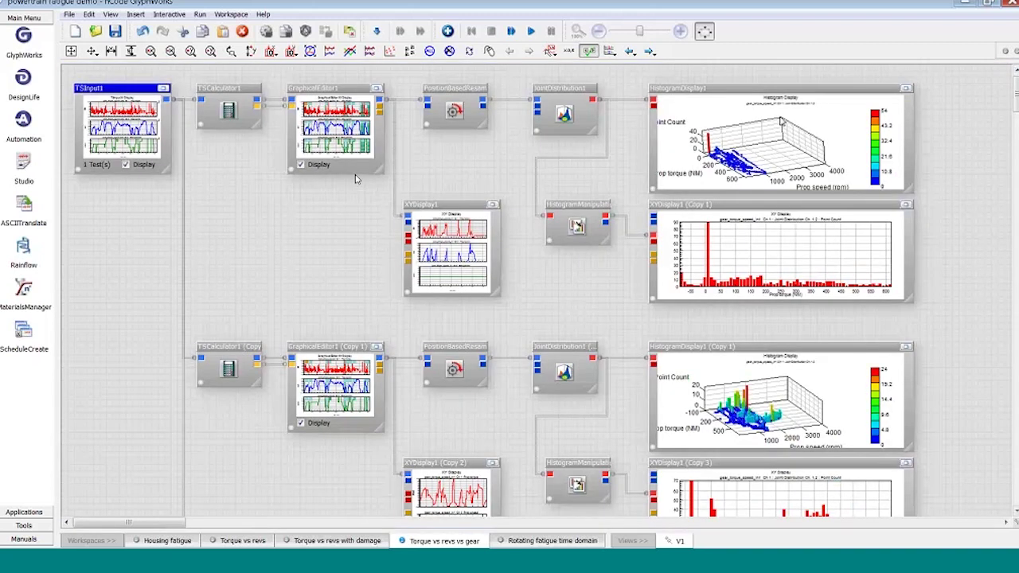
pyautogui.click(236, 96)
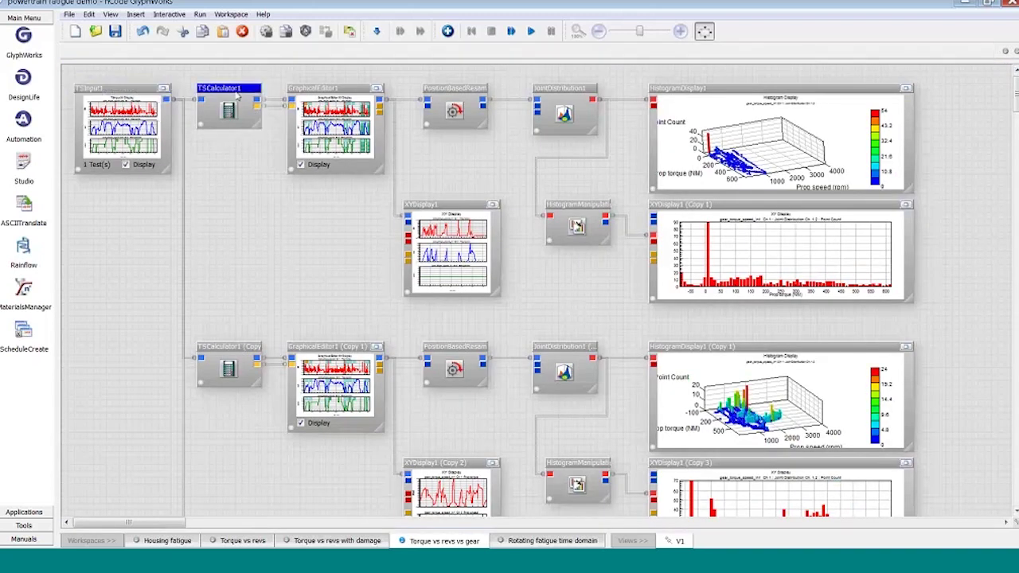
pyautogui.rightClick(237, 95)
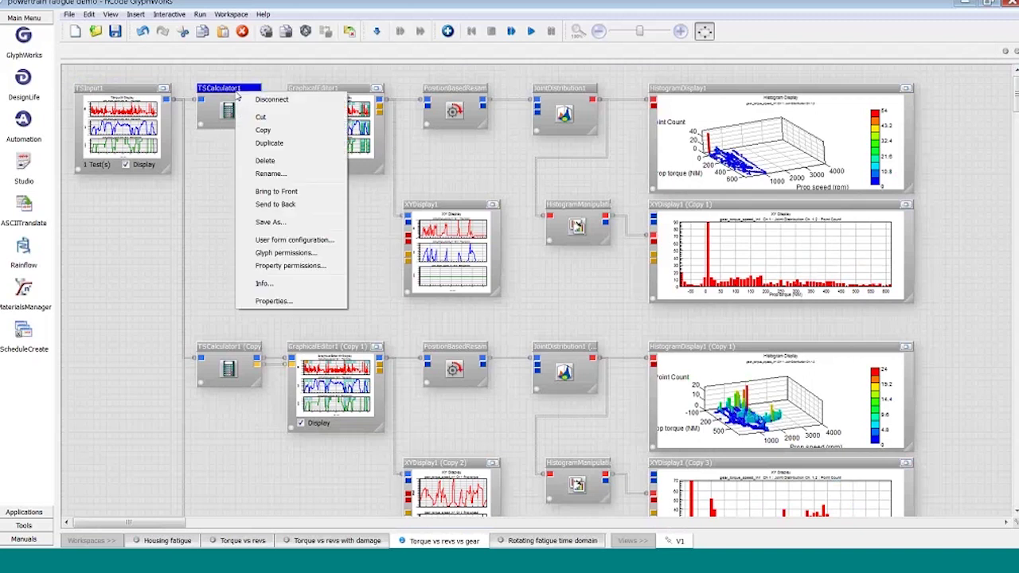
pyautogui.click(271, 301)
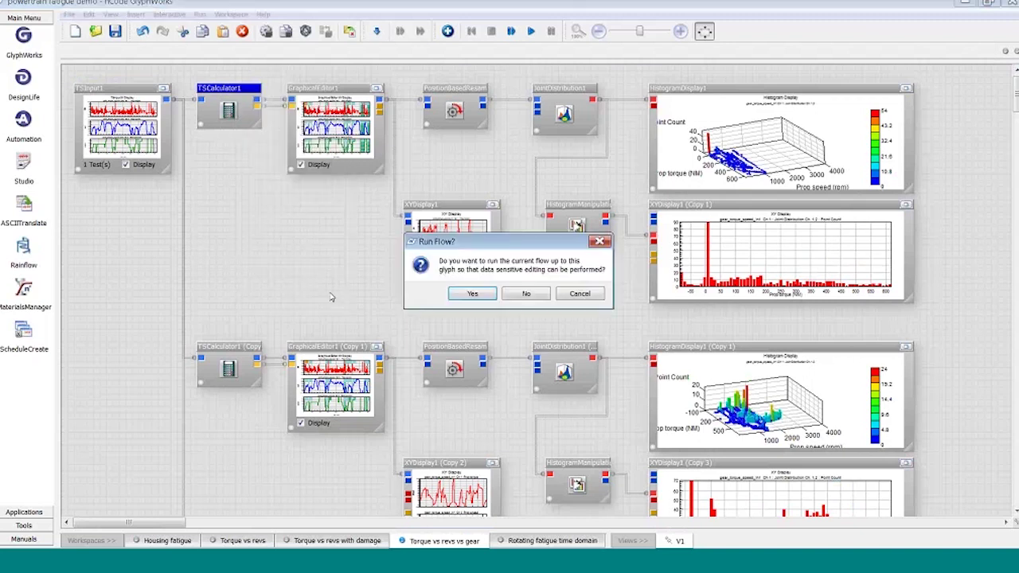
pyautogui.click(525, 294)
pyautogui.click(366, 374)
pyautogui.click(695, 394)
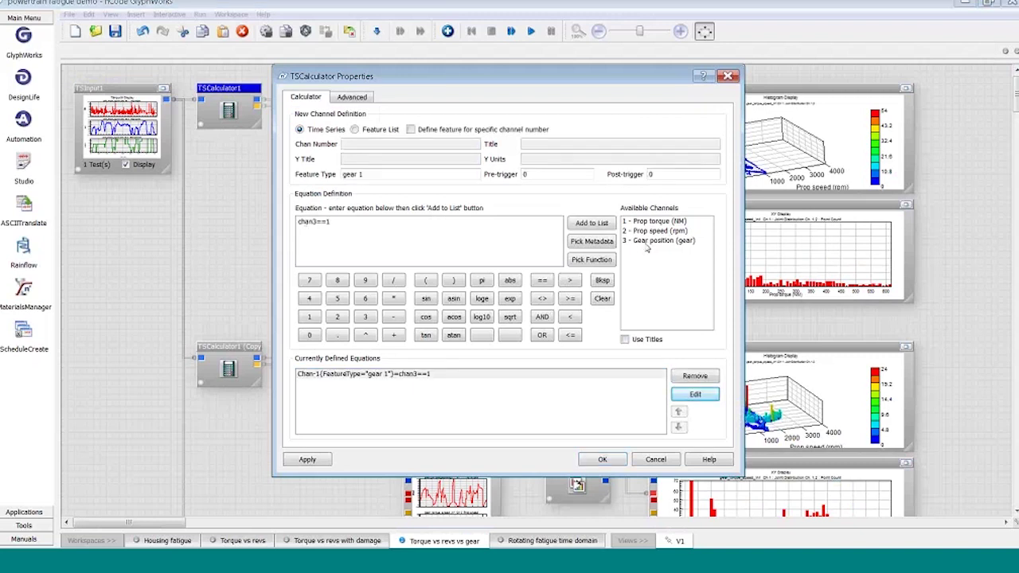
pyautogui.click(337, 223)
pyautogui.click(664, 461)
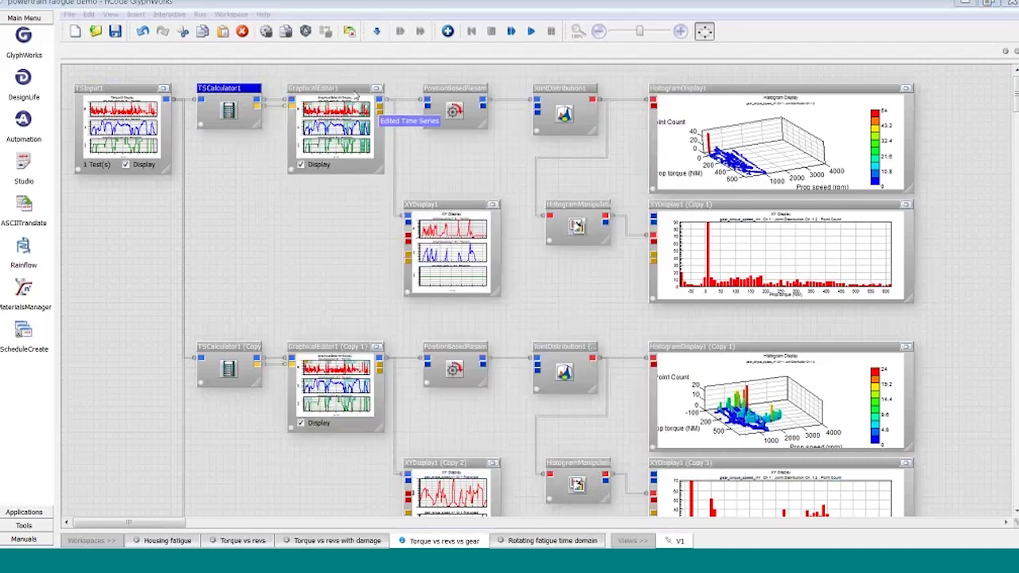
# - Examine the gear 1 regions marked in the enlarged GraphicalEditor1 and the extracted gear 1 signals in XYDisplay1
pyautogui.click(376, 90)
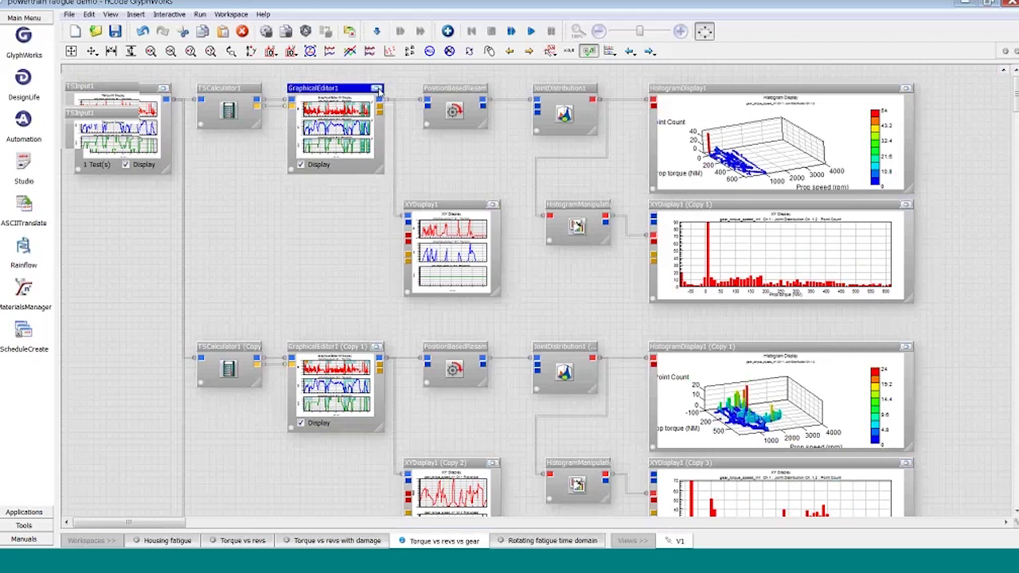
pyautogui.click(377, 89)
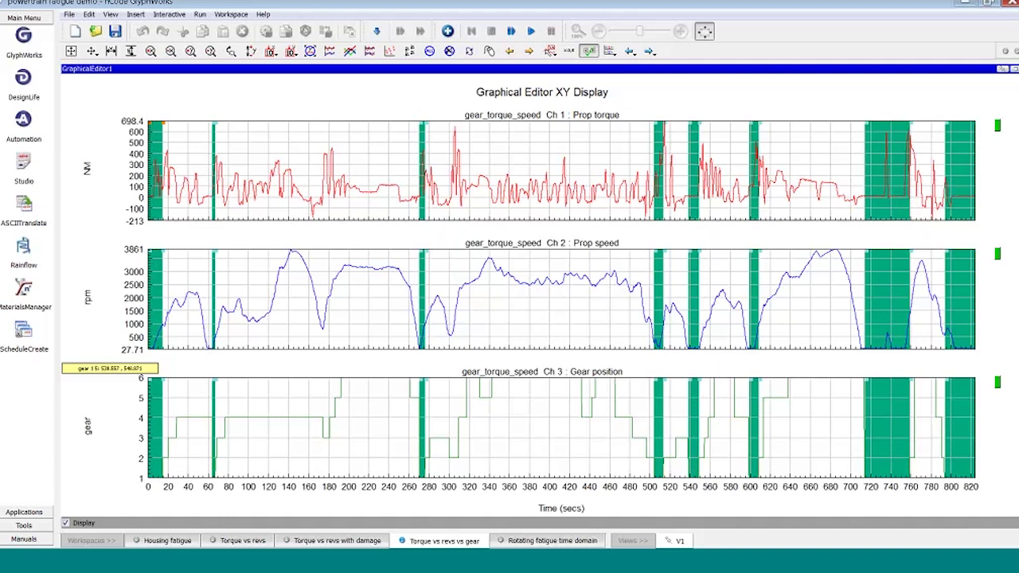
pyautogui.doubleClick(695, 474)
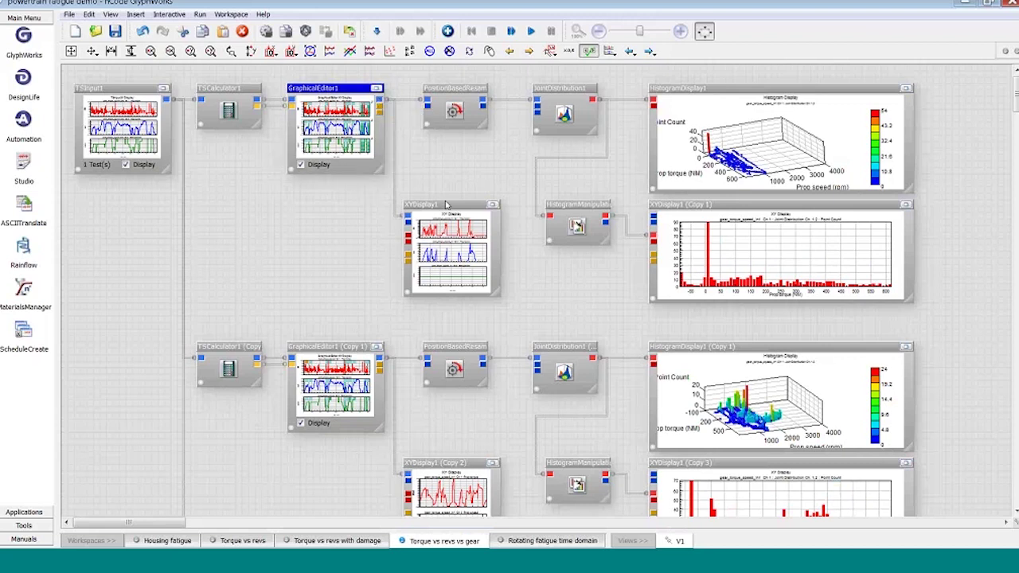
pyautogui.doubleClick(473, 210)
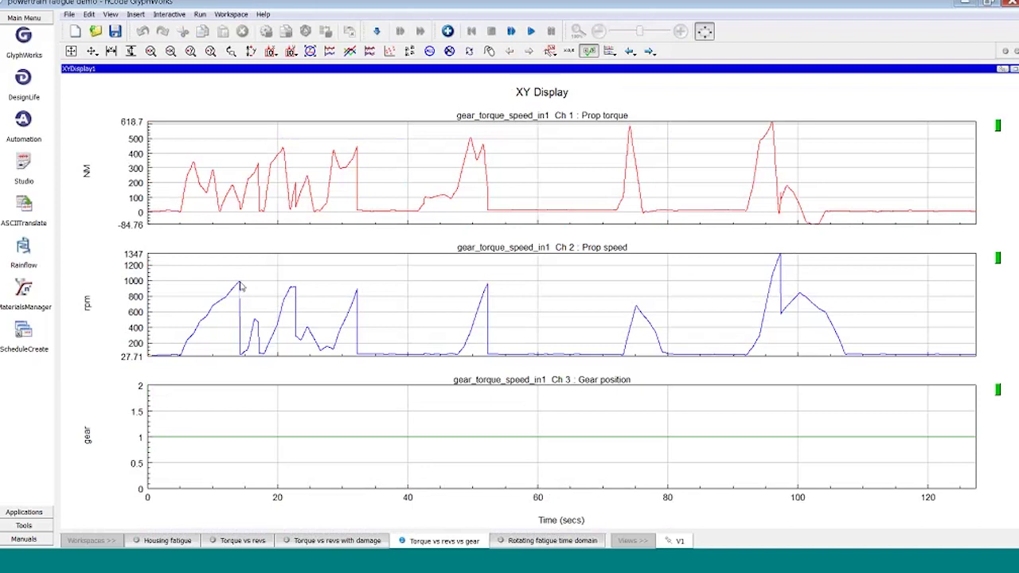
pyautogui.moveTo(241, 287)
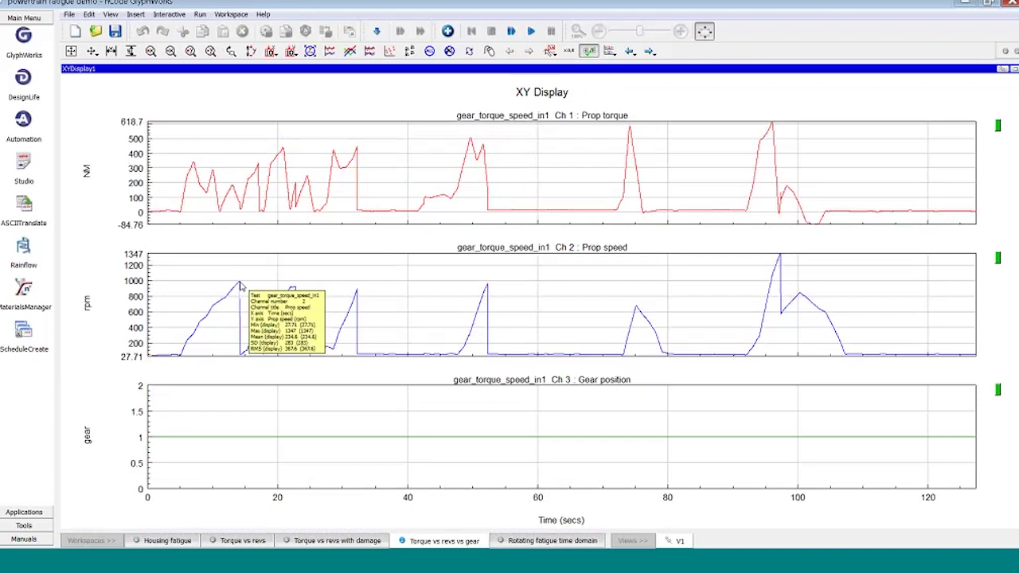
pyautogui.click(291, 53)
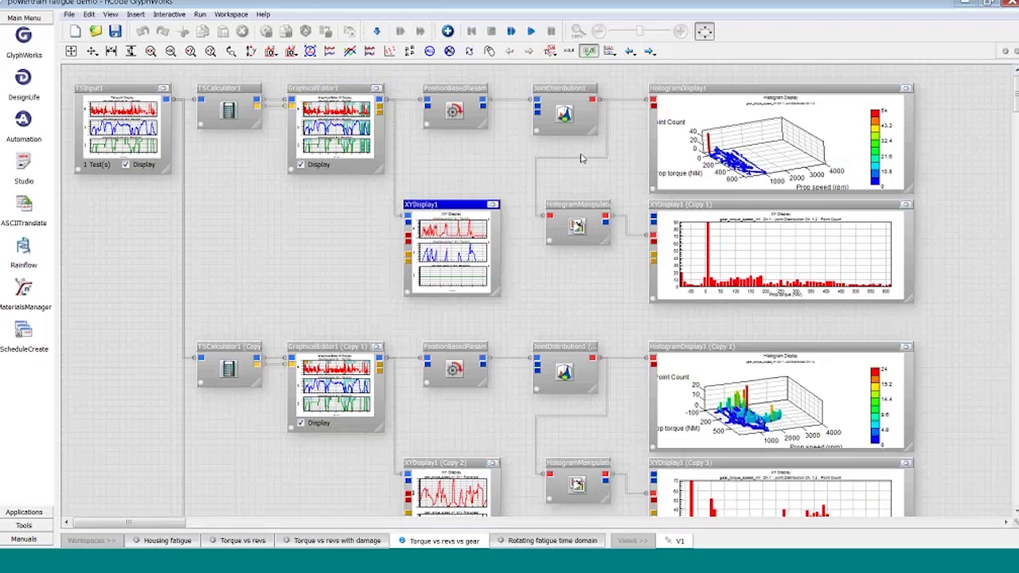
# - Examine the gear 1 joint distribution of prop torque and prop speed in the enlarged histogram from different viewing angles
pyautogui.click(562, 97)
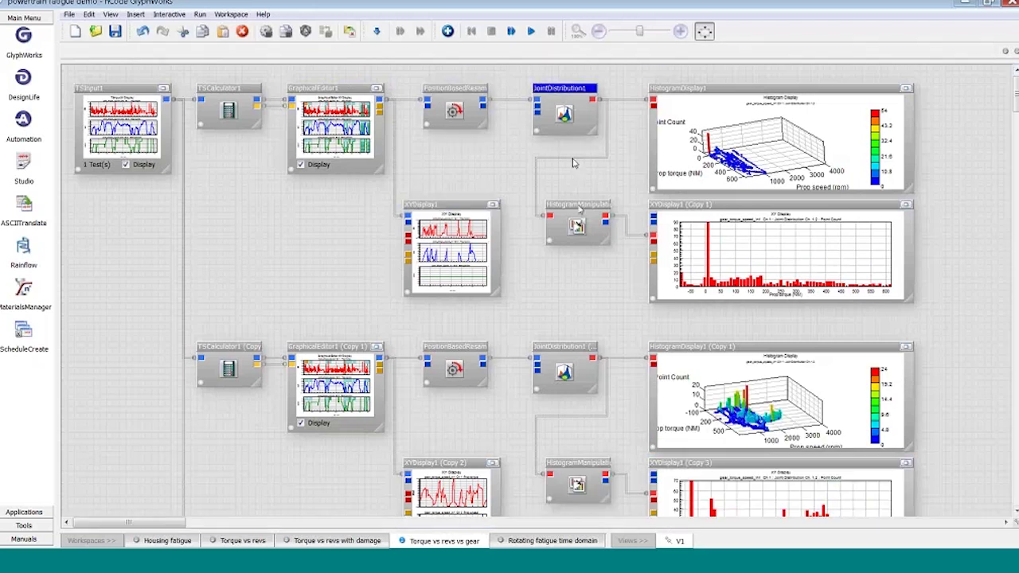
pyautogui.click(698, 98)
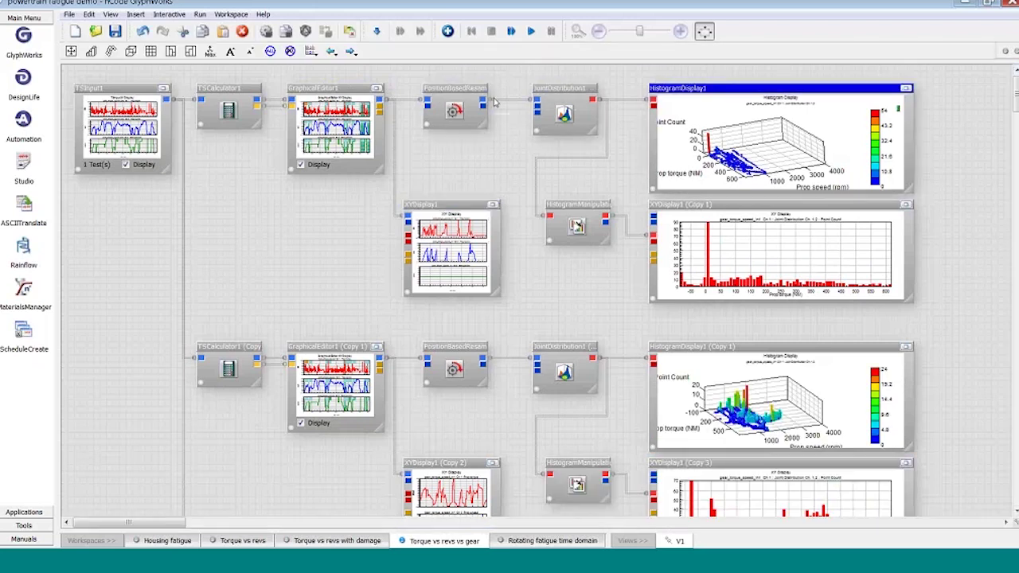
pyautogui.click(116, 52)
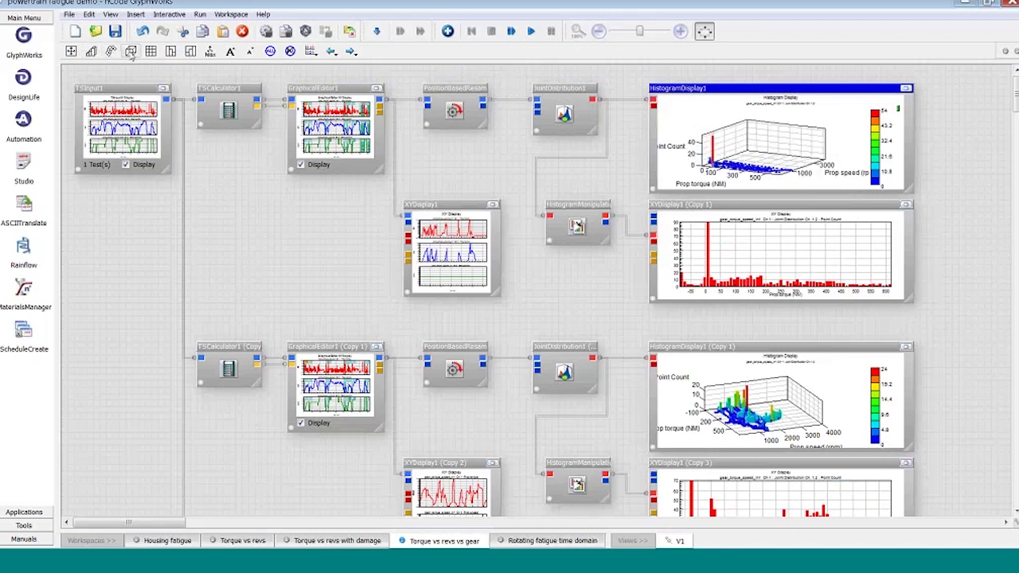
pyautogui.click(906, 88)
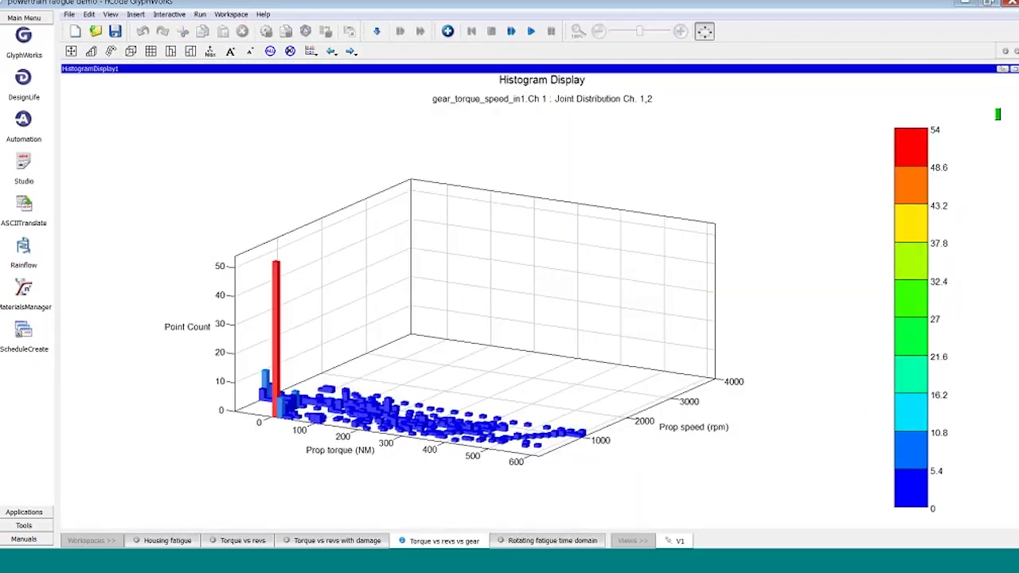
pyautogui.moveTo(548, 415)
pyautogui.mouseDown()
pyautogui.moveTo(558, 417)
pyautogui.moveTo(539, 423)
pyautogui.mouseUp()
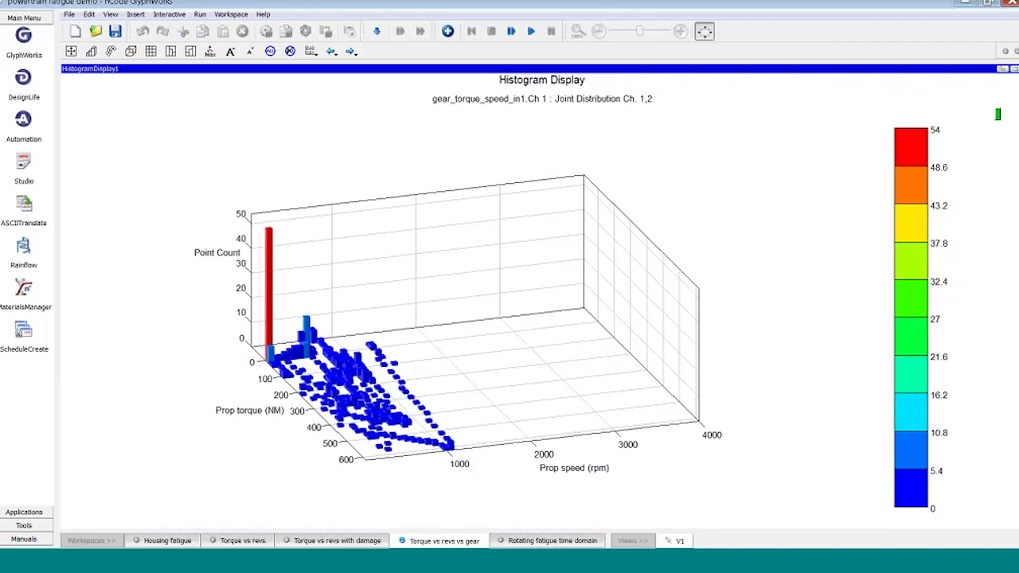
pyautogui.click(1002, 69)
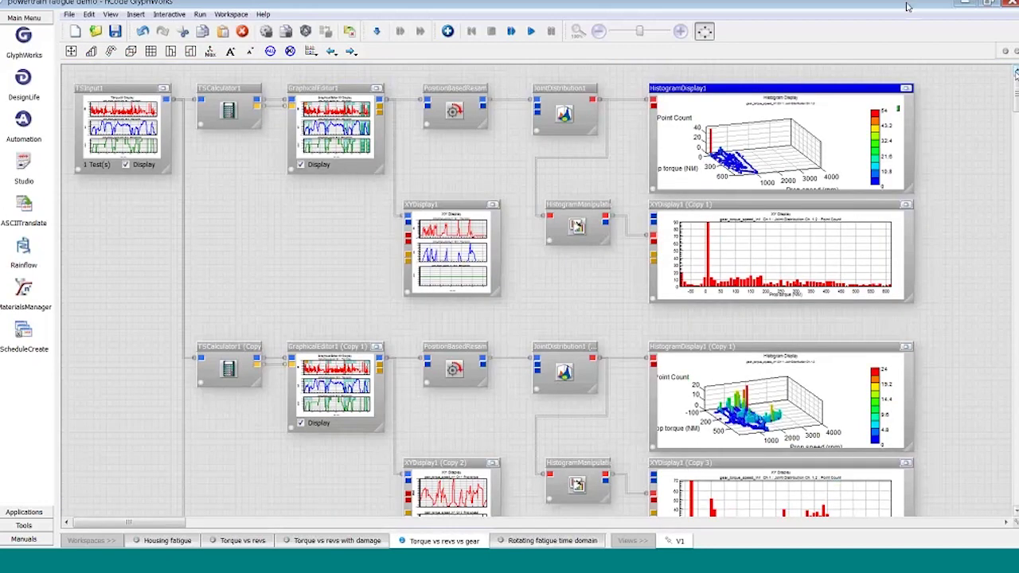
pyautogui.click(392, 192)
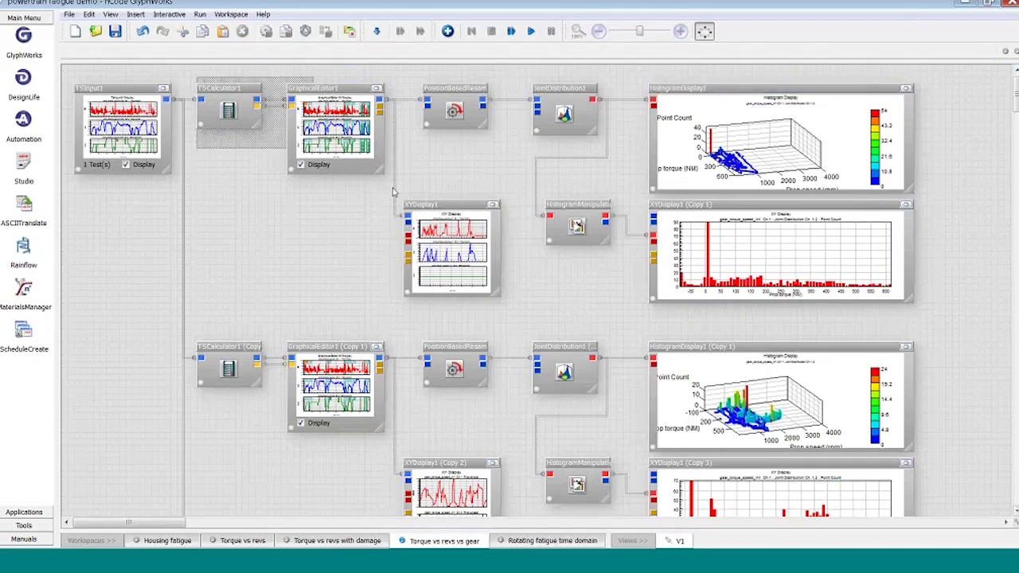
pyautogui.moveTo(392, 192); pyautogui.dragTo(765, 287)
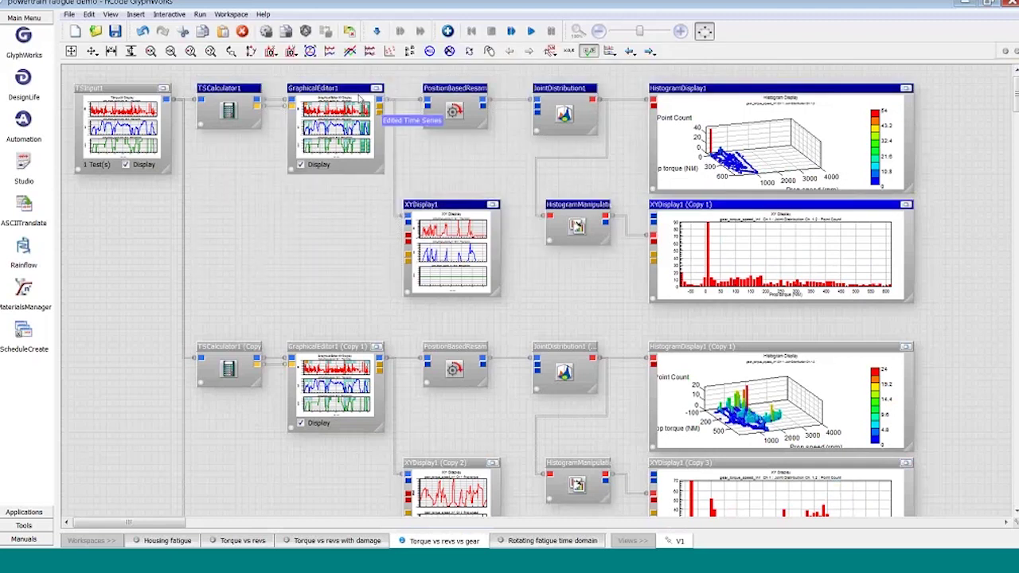
pyautogui.rightClick(355, 94)
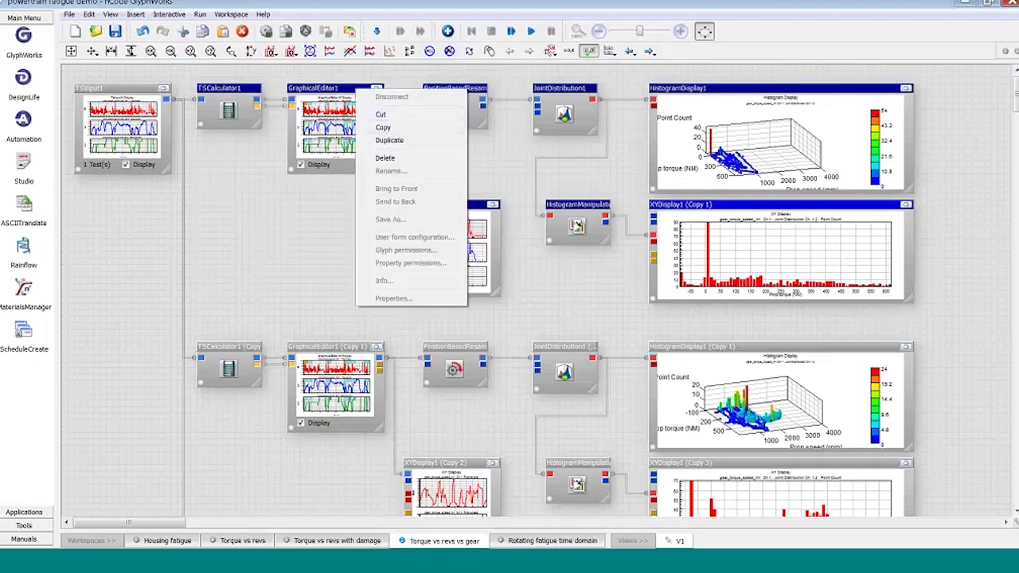
pyautogui.press('Escape')
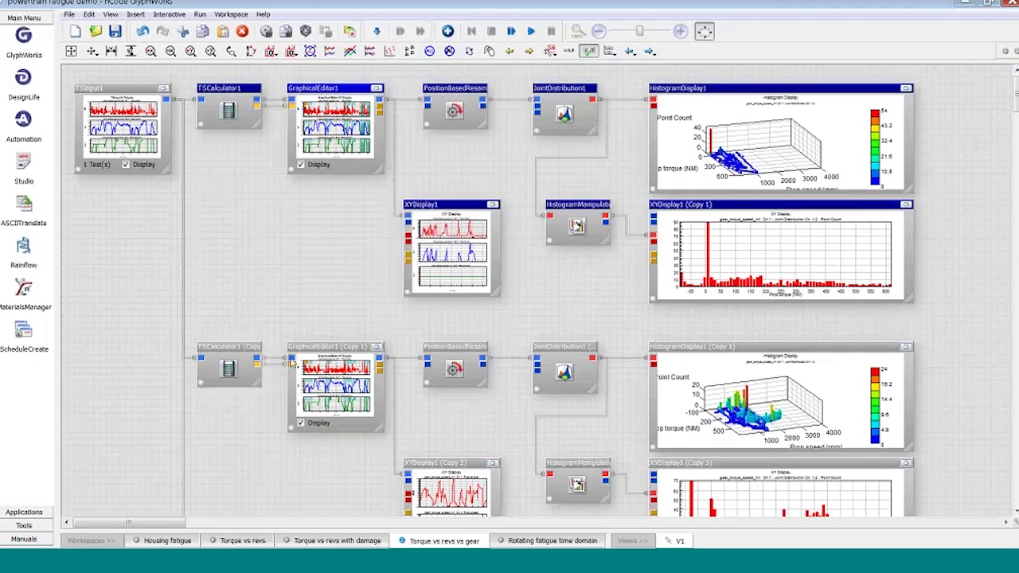
# - Examine the feature equation in the second branch's TSCalculator1 copy without rerunning the flow, leaving its properties unchanged
pyautogui.rightClick(232, 368)
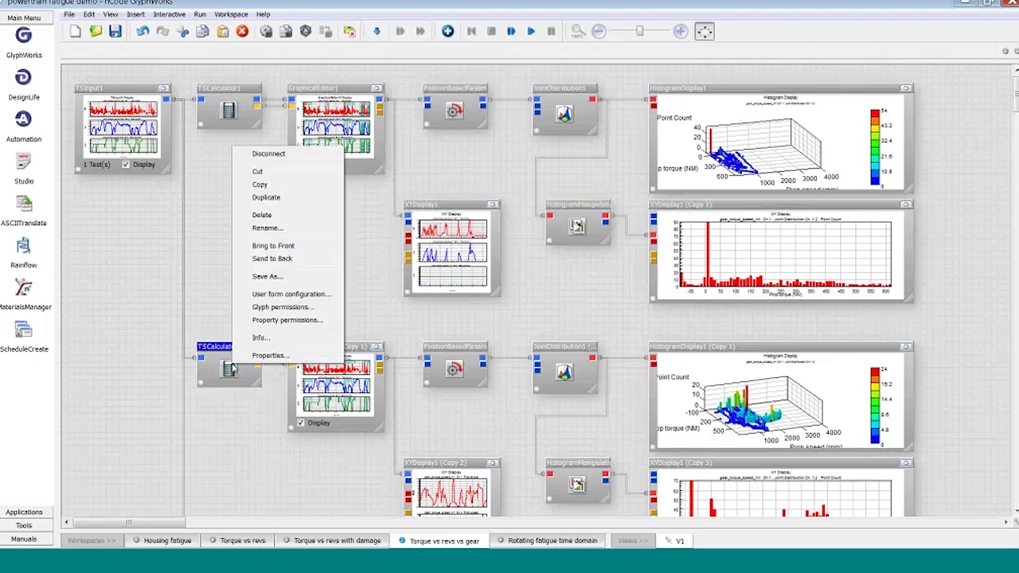
pyautogui.click(264, 355)
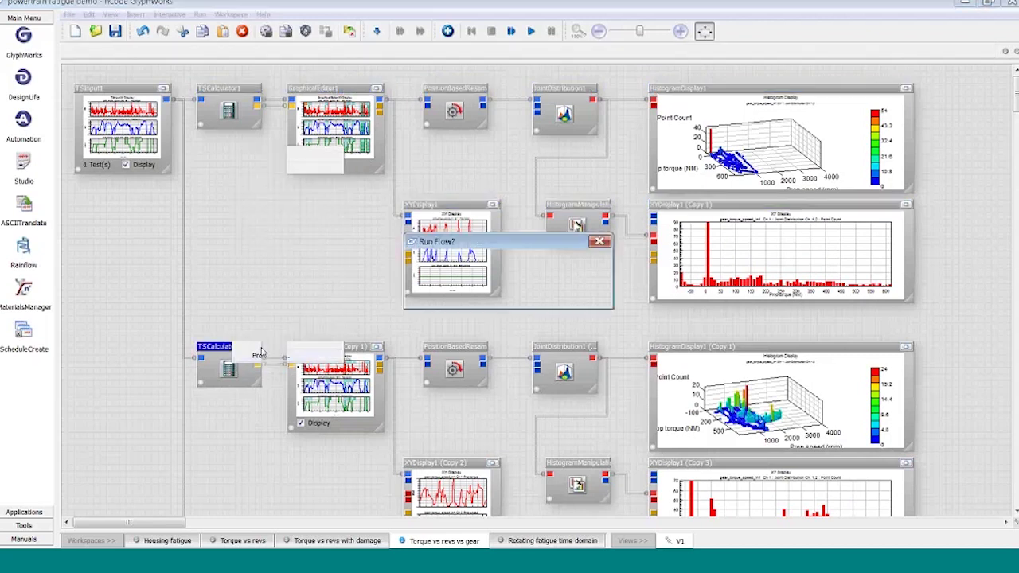
pyautogui.click(526, 293)
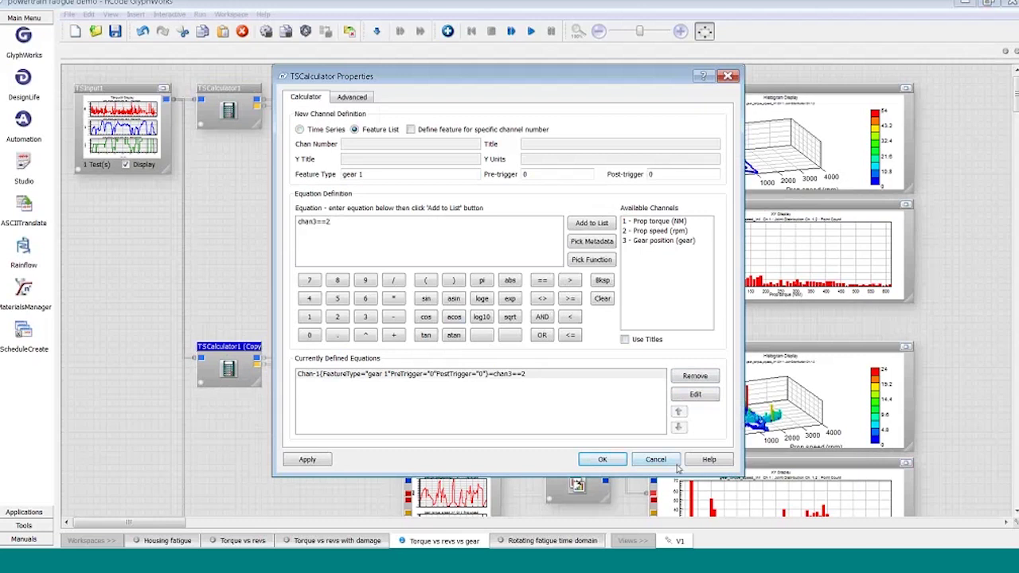
pyautogui.click(603, 460)
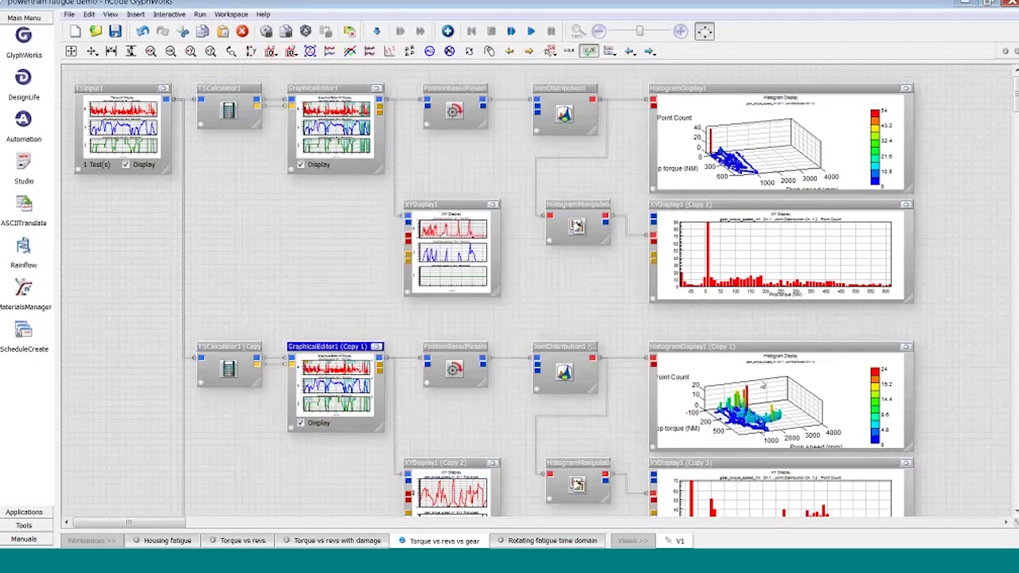
# - Examine the second branch's joint distribution of prop torque and prop speed in the enlarged histogram from another viewing angle
pyautogui.click(797, 361)
pyautogui.doubleClick(797, 362)
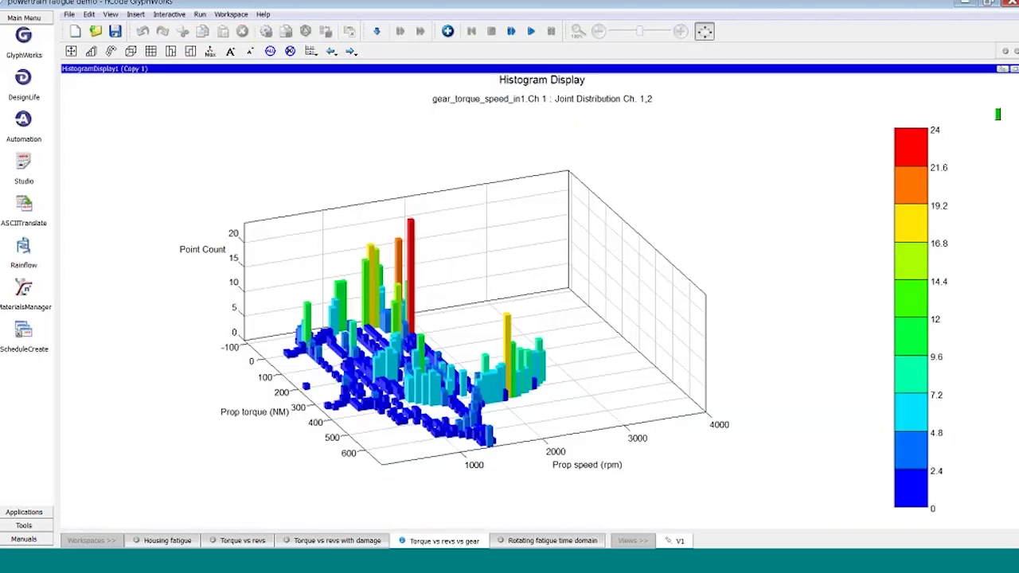
pyautogui.moveTo(446, 358)
pyautogui.mouseDown()
pyautogui.moveTo(430, 350)
pyautogui.moveTo(422, 375)
pyautogui.moveTo(447, 366)
pyautogui.moveTo(438, 367)
pyautogui.mouseUp()
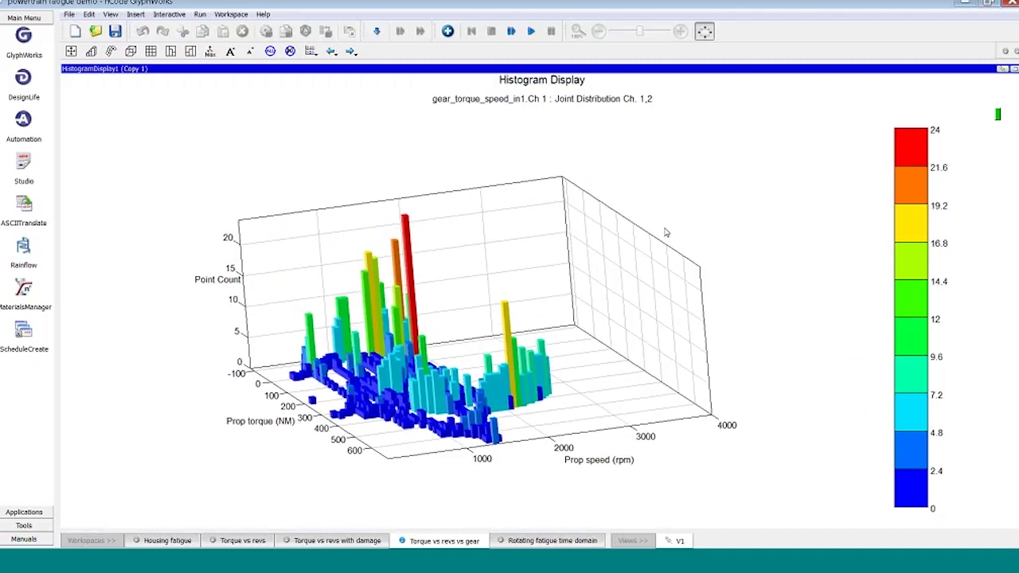
pyautogui.click(1004, 70)
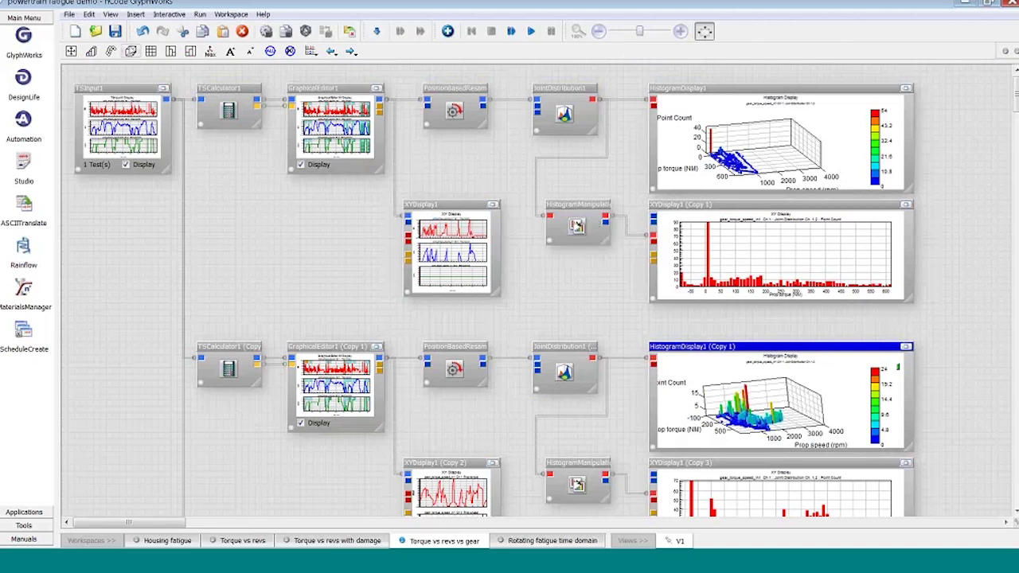
# - Look over the further gear branches lower down in the Torque vs revs vs gear flow
pyautogui.scroll(-1, 184, 261)
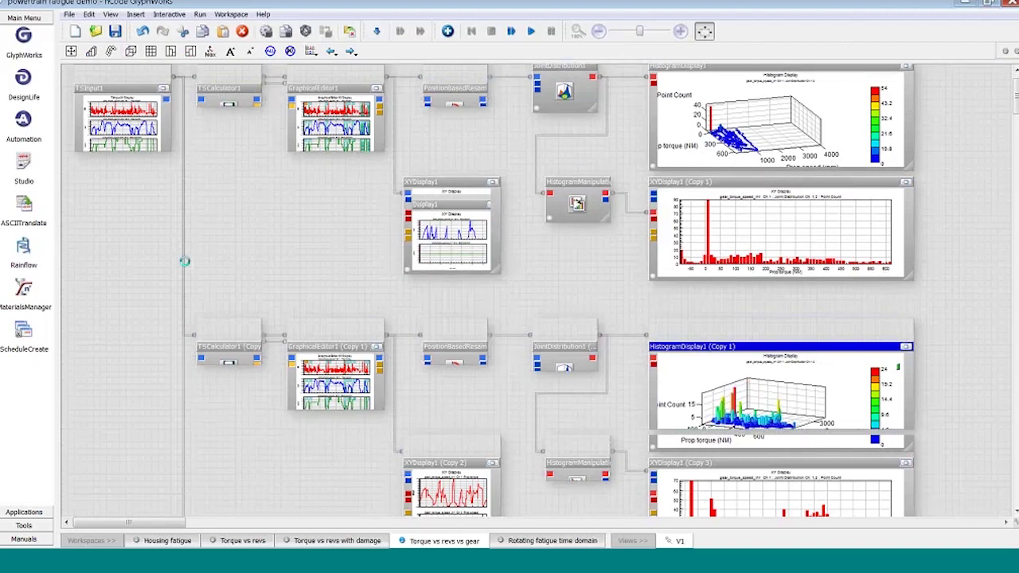
pyautogui.scroll(-5, 237, 332)
pyautogui.scroll(-2, 237, 333)
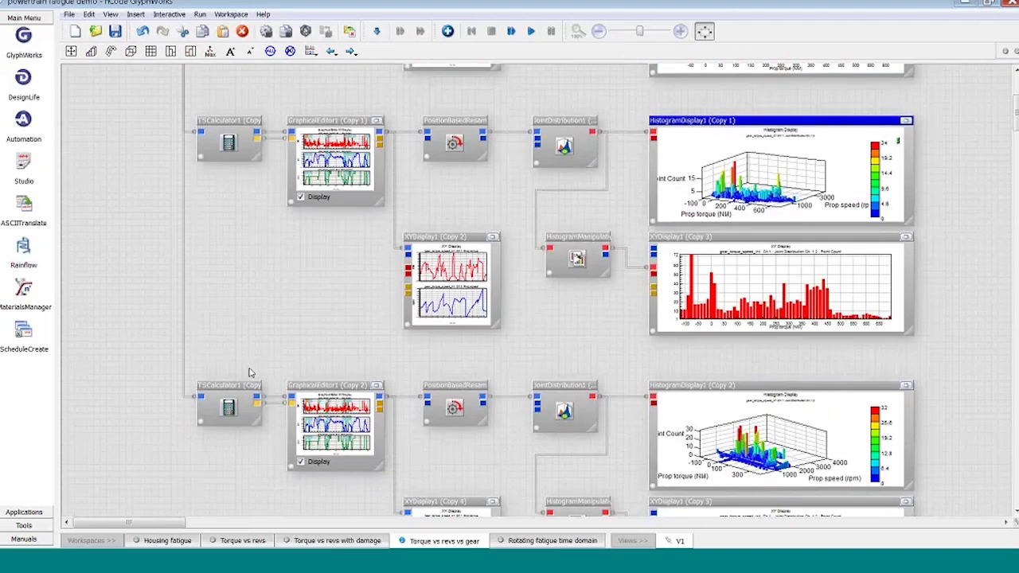
pyautogui.scroll(-2, 249, 373)
pyautogui.scroll(4, 248, 367)
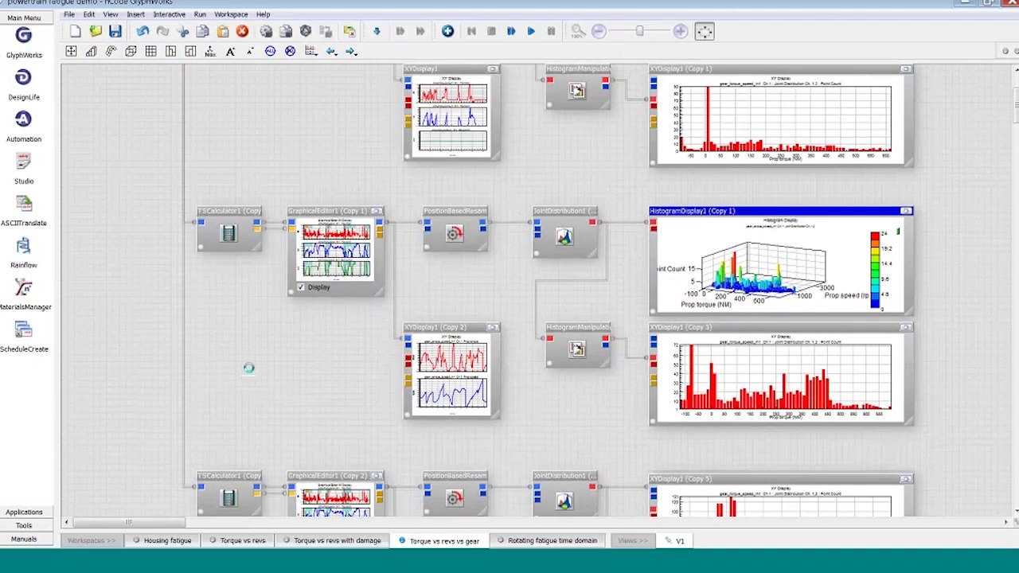
pyautogui.scroll(1, 248, 368)
pyautogui.scroll(2, 249, 373)
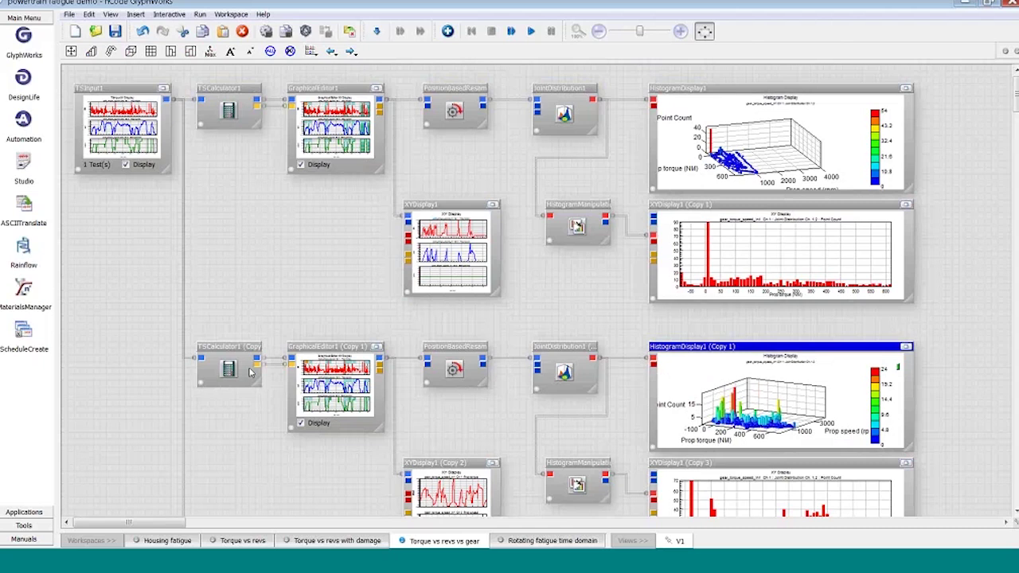
# - In the Rotating fatigue time domain workspace, load gear_torque_speed.s3t into the time series input and turn on its signal display
pyautogui.click(546, 545)
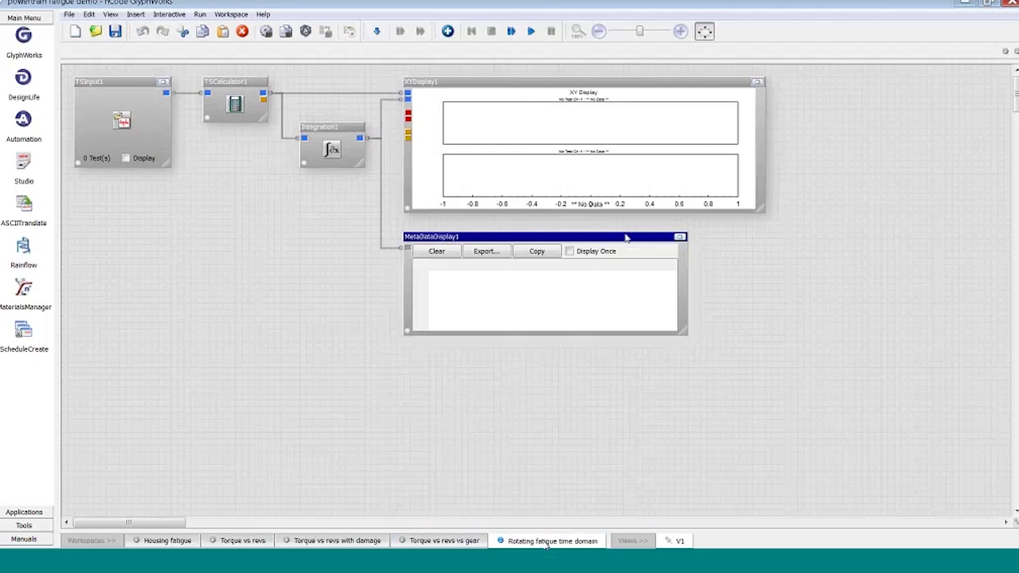
pyautogui.click(705, 31)
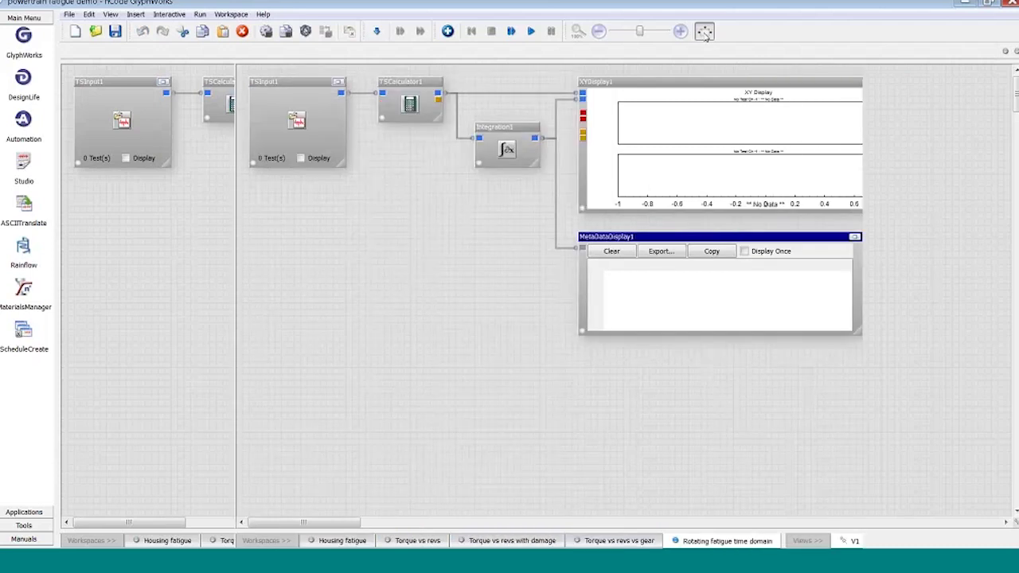
pyautogui.moveTo(120, 164); pyautogui.dragTo(270, 132)
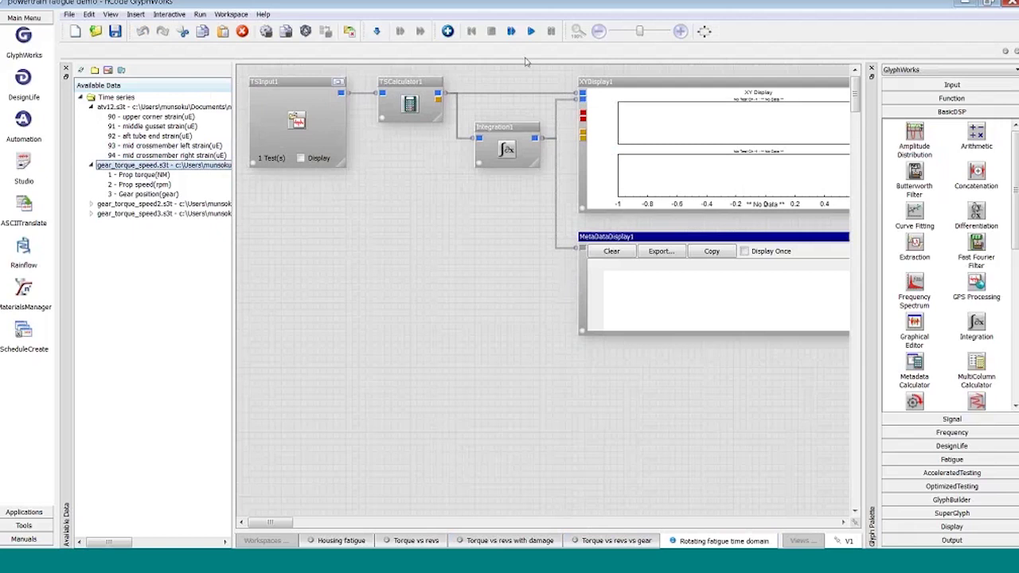
pyautogui.click(705, 31)
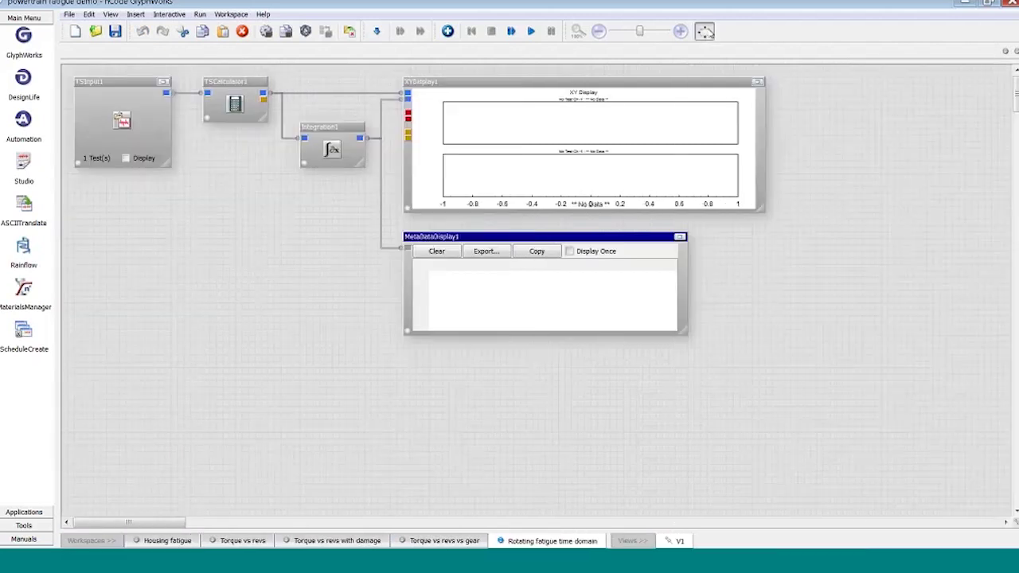
pyautogui.click(125, 159)
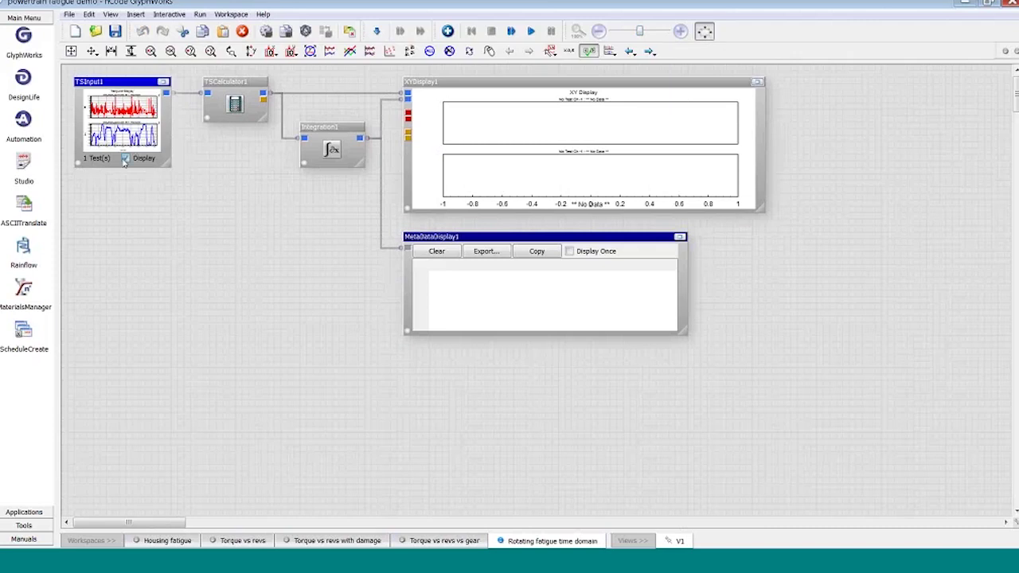
# - Examine the enlarged torque and speed input signals, review The Fatigue Life Curve slide in PowerPoint, and return to GlyphWorks
pyautogui.click(164, 83)
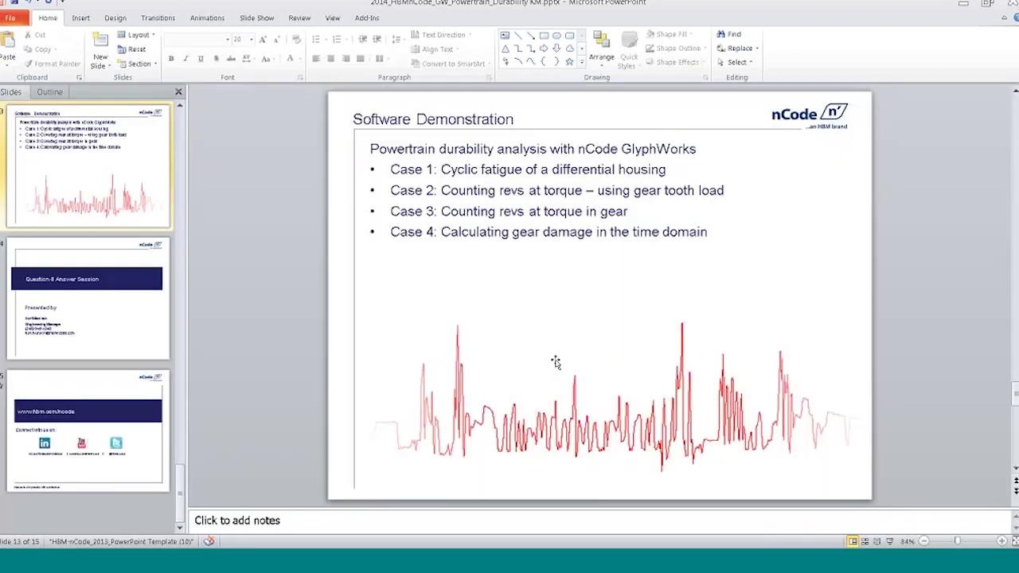
pyautogui.scroll(8, 556, 362)
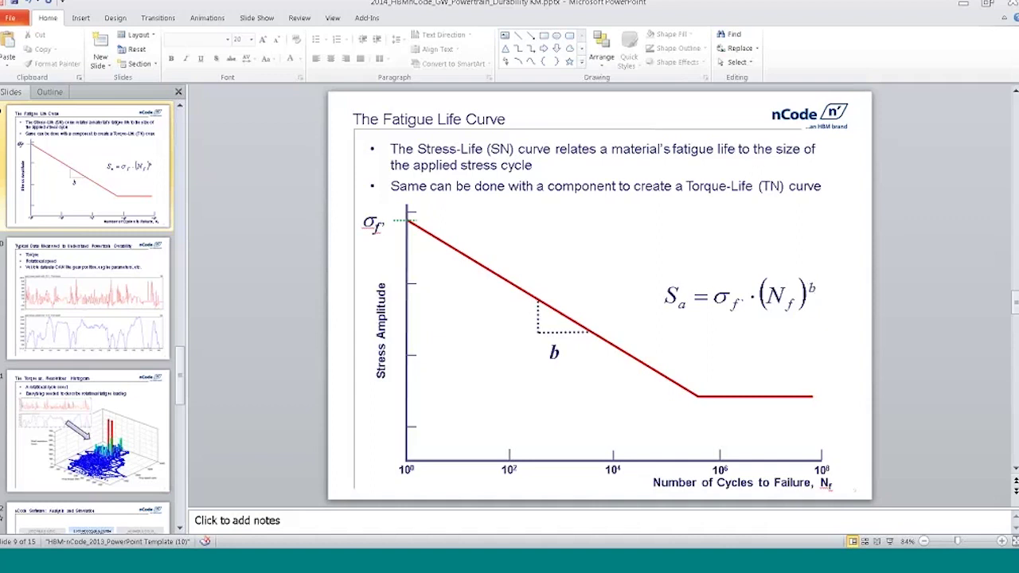
pyautogui.click(364, 564)
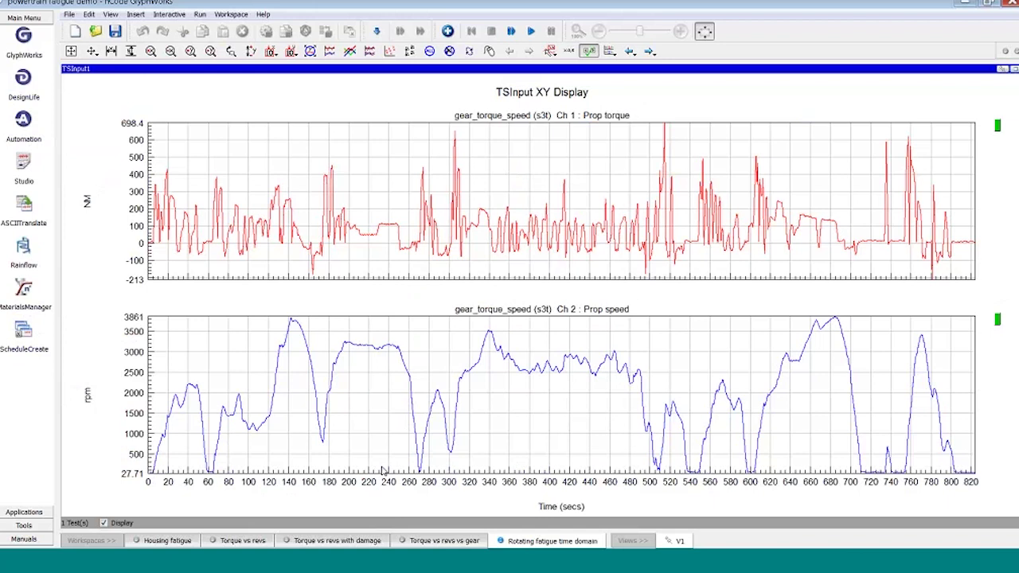
# - Restore the enlarged time series input to its normal size and run the Rotating fatigue time domain flow
pyautogui.doubleClick(852, 69)
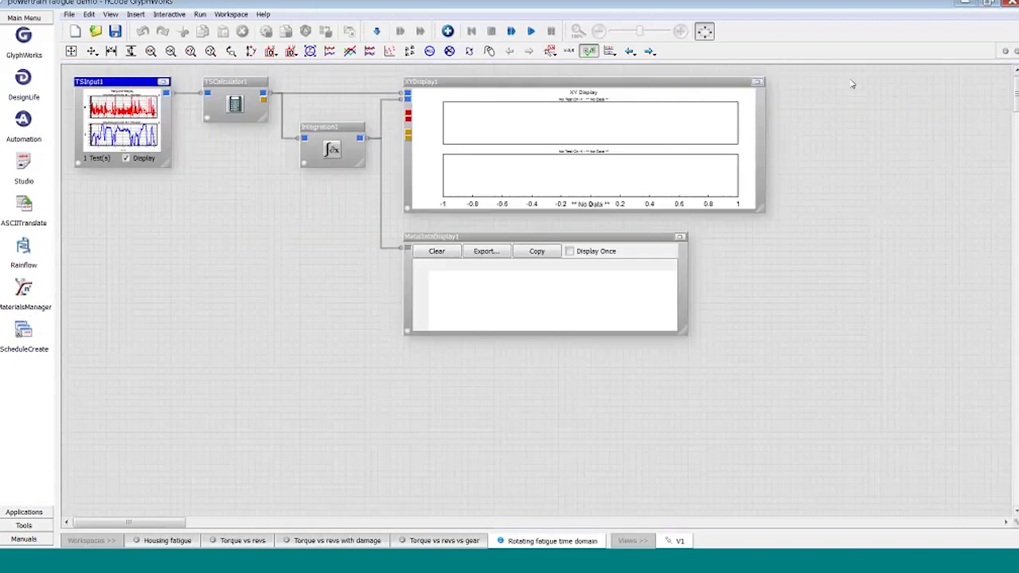
pyautogui.click(224, 86)
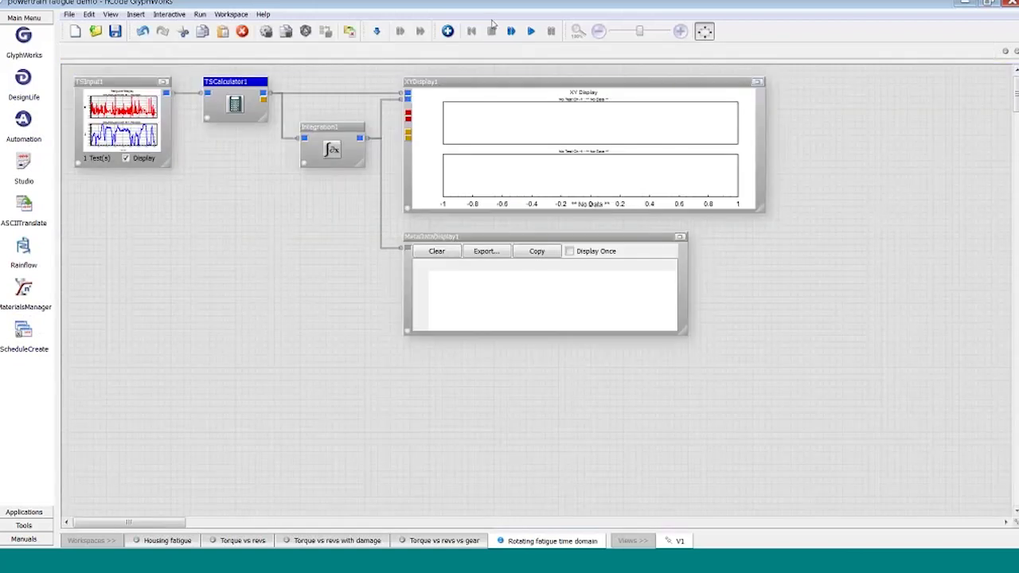
pyautogui.click(530, 31)
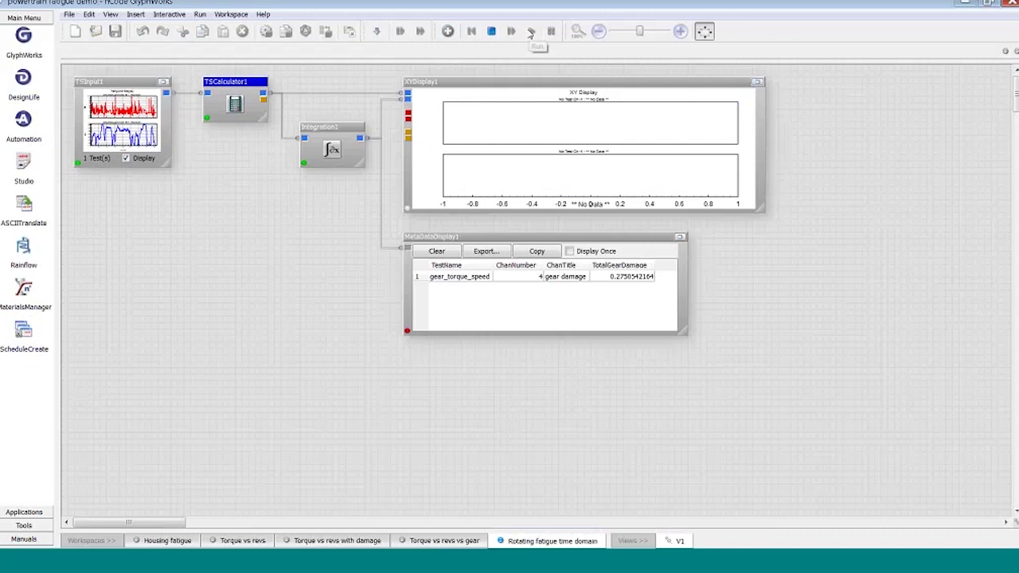
# - Examine TSCalculator1's gear damage equation, its channel title and its torque and exponent terms, cancelling the properties without changes
pyautogui.rightClick(254, 86)
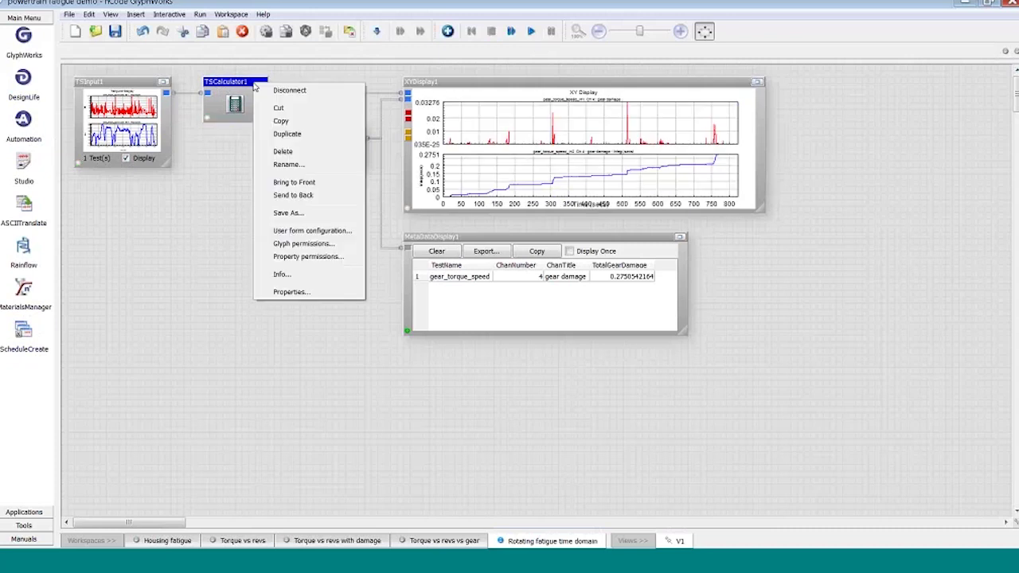
pyautogui.click(309, 293)
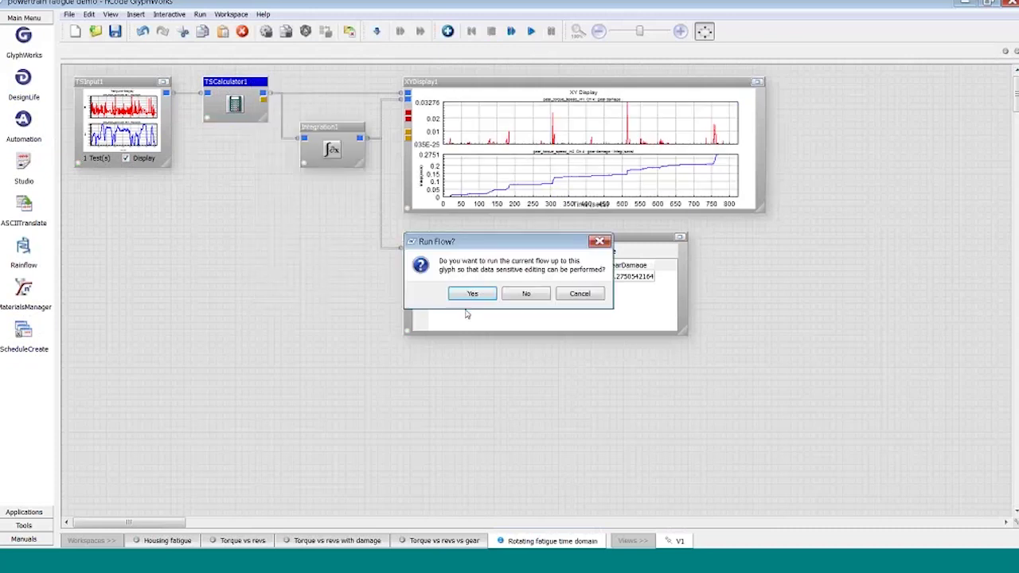
pyautogui.click(525, 294)
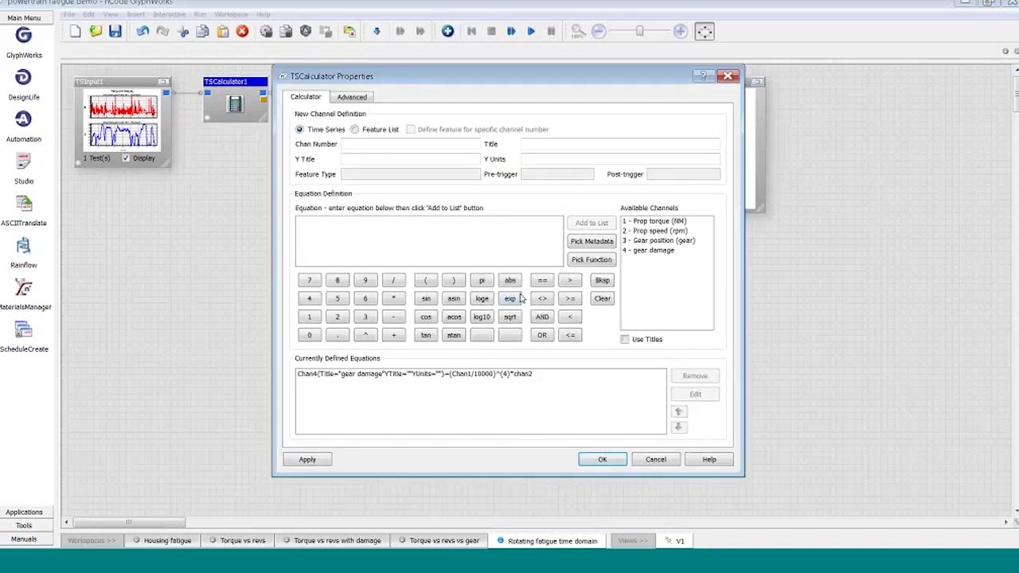
pyautogui.click(633, 373)
pyautogui.click(681, 398)
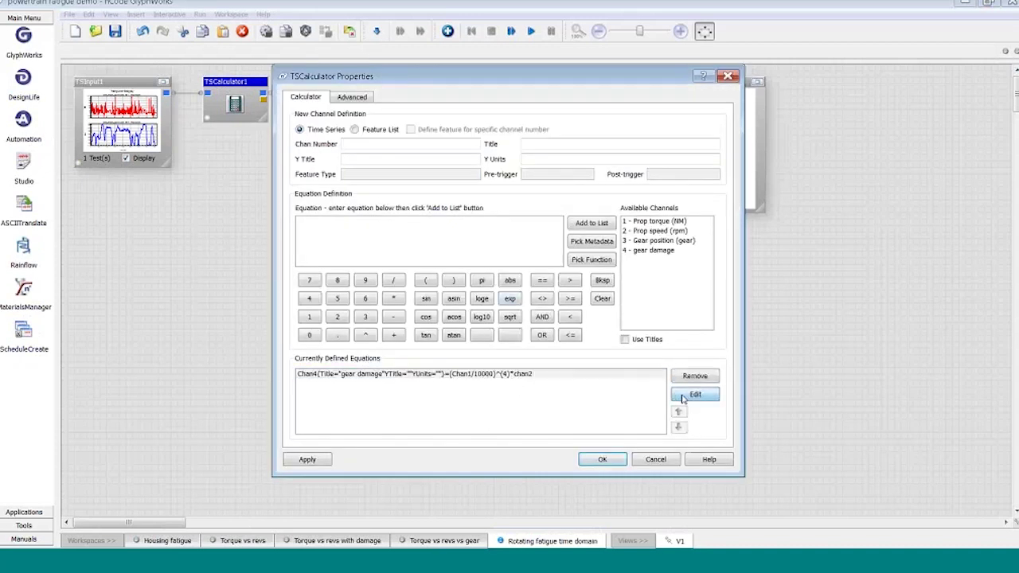
pyautogui.click(561, 145)
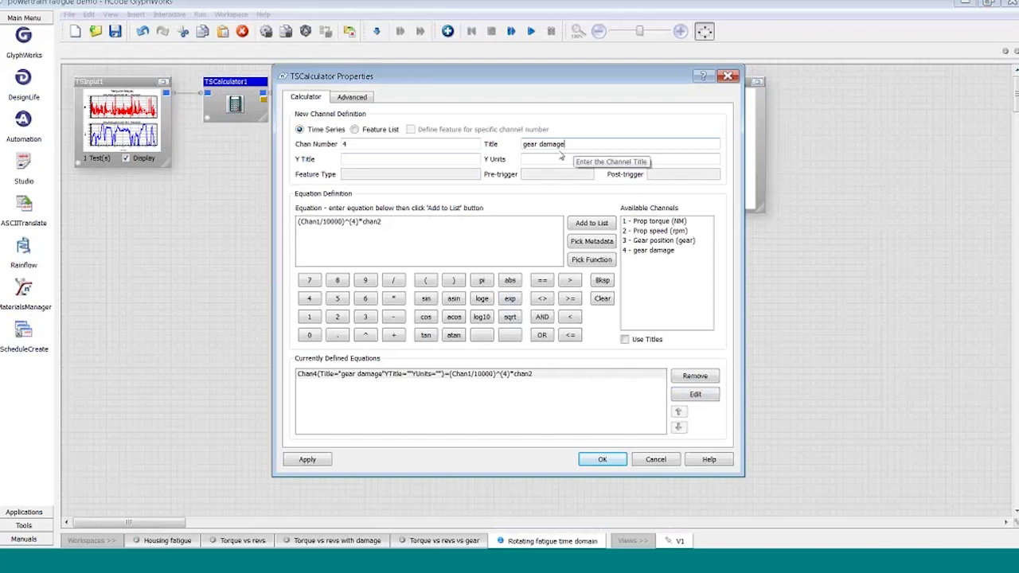
pyautogui.click(343, 222)
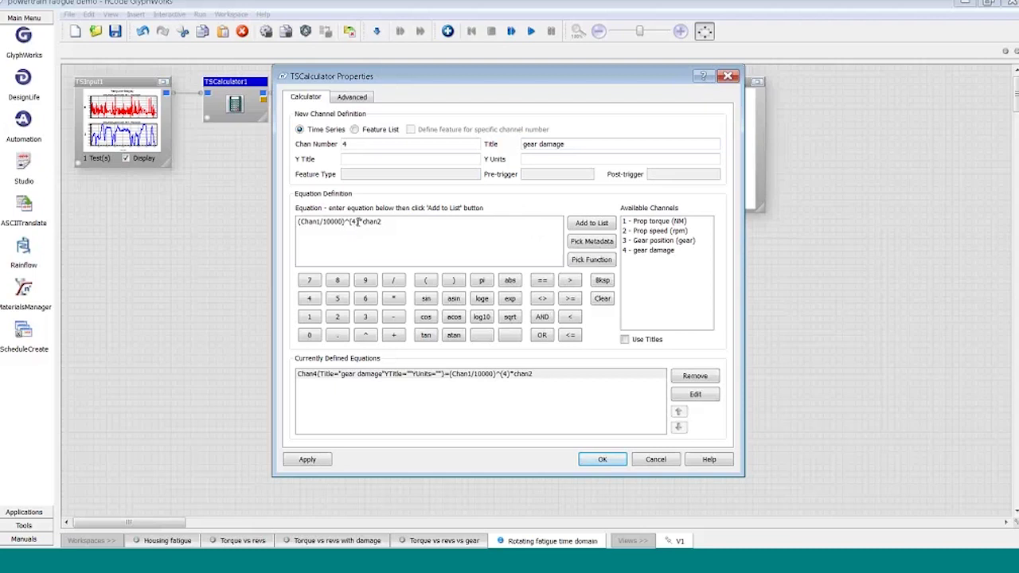
pyautogui.moveTo(358, 223); pyautogui.dragTo(296, 224)
pyautogui.click(307, 222)
pyautogui.click(655, 460)
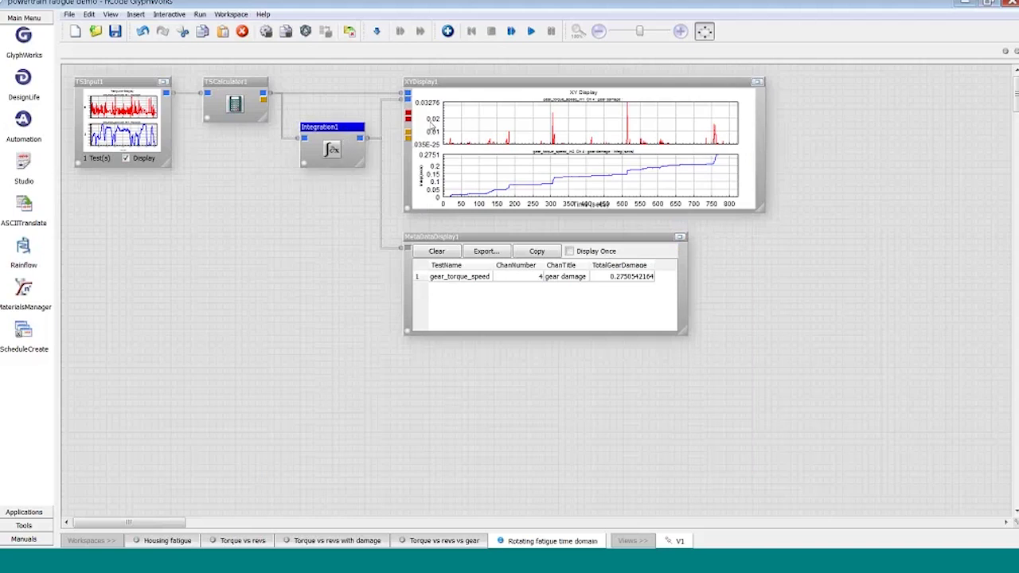
# - Examine the gear damage and integrated damage plots in the enlarged XYDisplay1, and the TotalGearDamage entry in MetaDataDisplay1
pyautogui.click(741, 92)
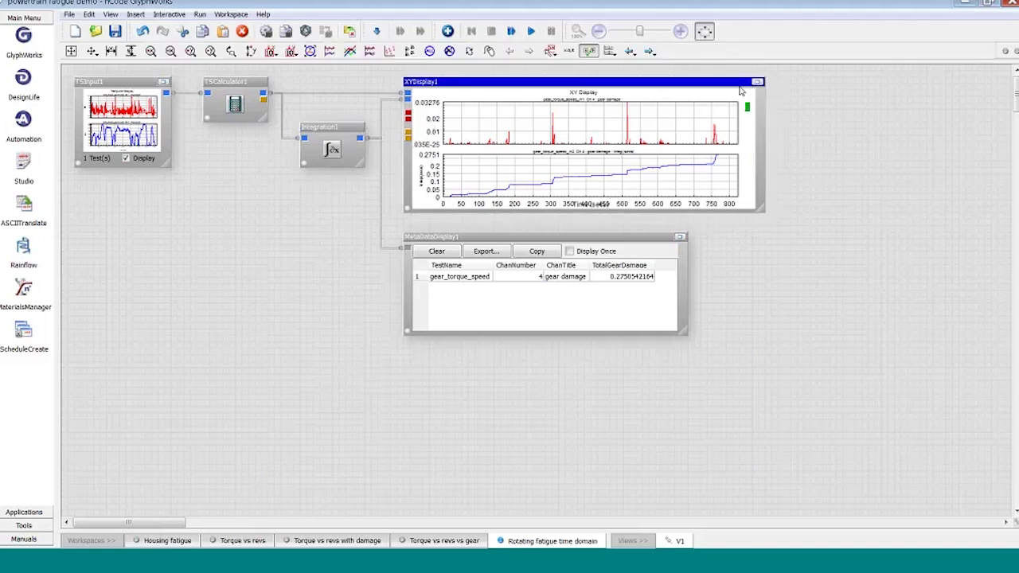
pyautogui.click(759, 81)
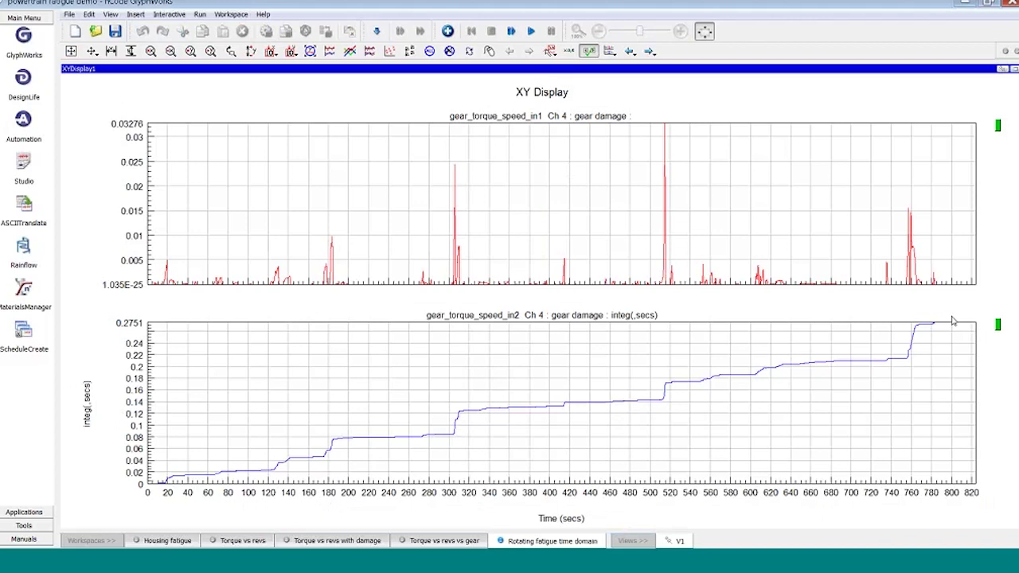
pyautogui.click(1013, 69)
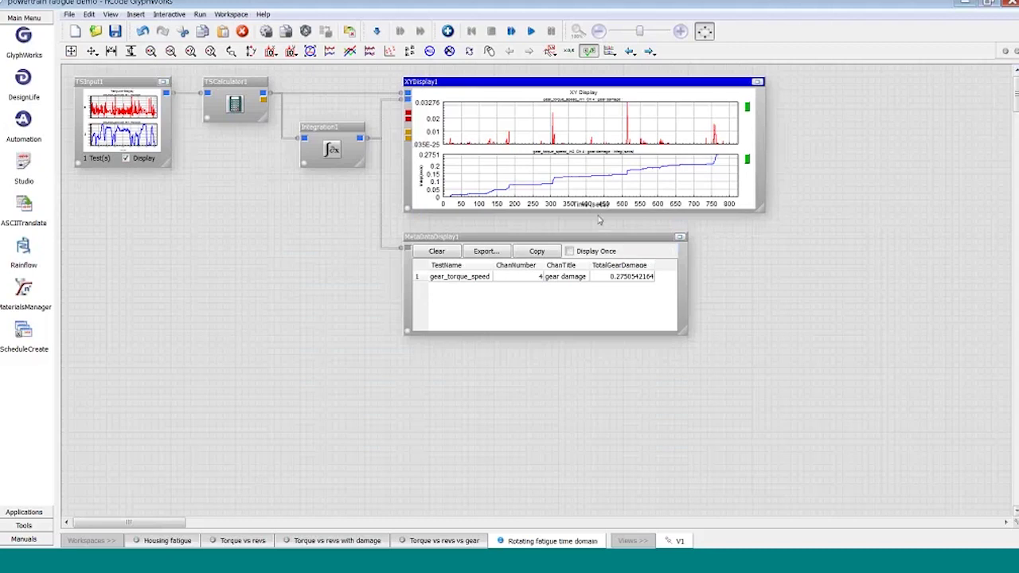
pyautogui.click(615, 283)
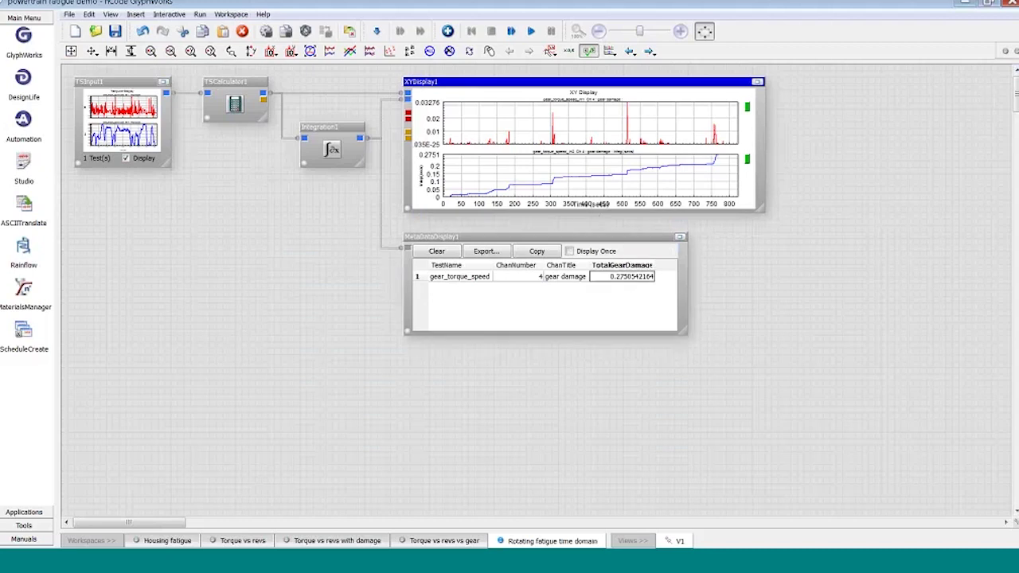
# - Add gear_torque_speed2.s3t and gear_torque_speed3.s3t to the time series input alongside the loaded test
pyautogui.click(705, 32)
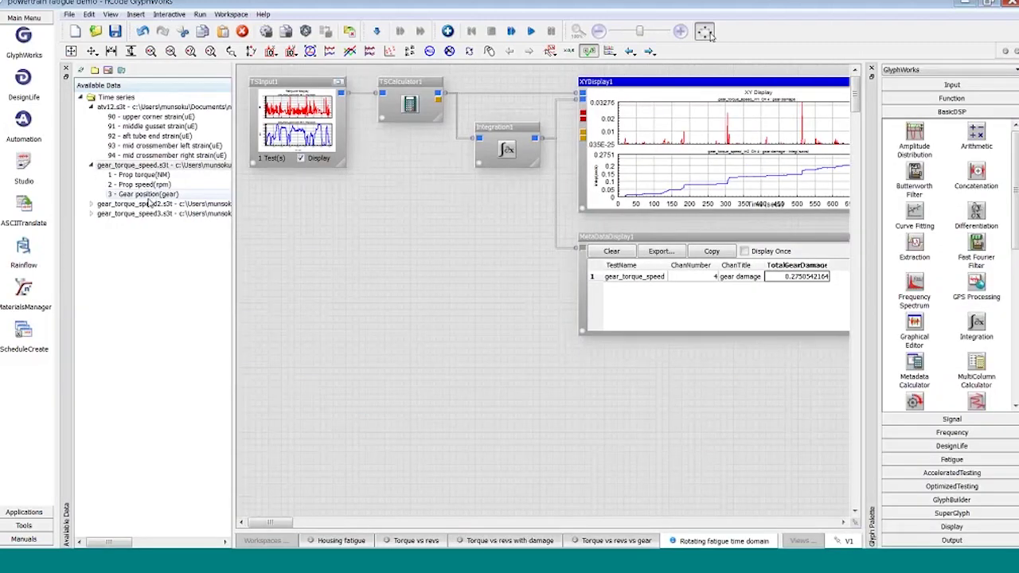
pyautogui.click(148, 204)
pyautogui.keyDown('shift'); pyautogui.click(163, 214); pyautogui.keyUp('shift')
pyautogui.moveTo(163, 215); pyautogui.dragTo(278, 135)
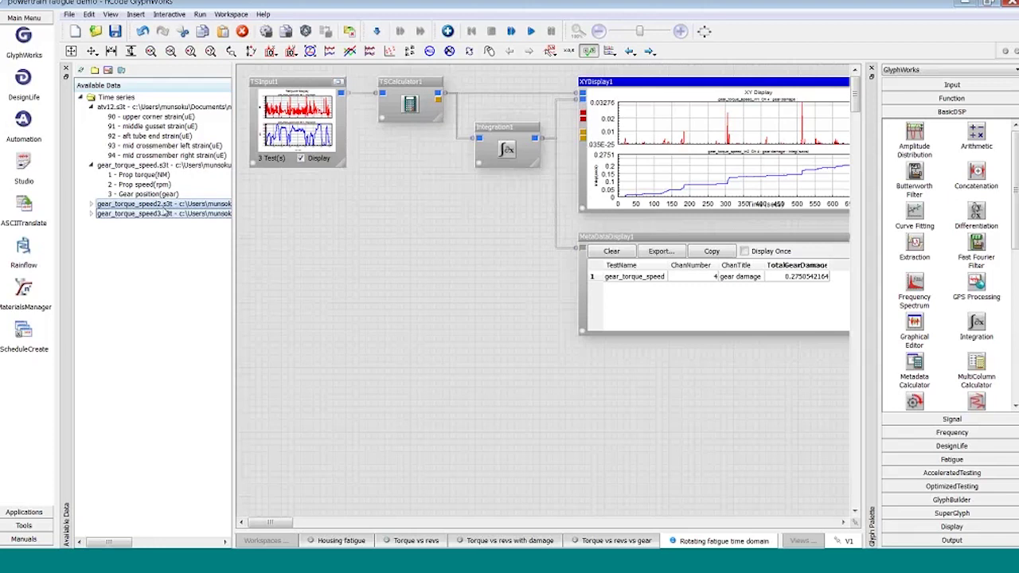
# - Run the Rotating fatigue time domain flow on all three gear_torque_speed tests in the expanded workspace and check gear_torque_speed3's TotalGearDamage
pyautogui.moveTo(165, 214); pyautogui.dragTo(296, 127)
pyautogui.click(705, 31)
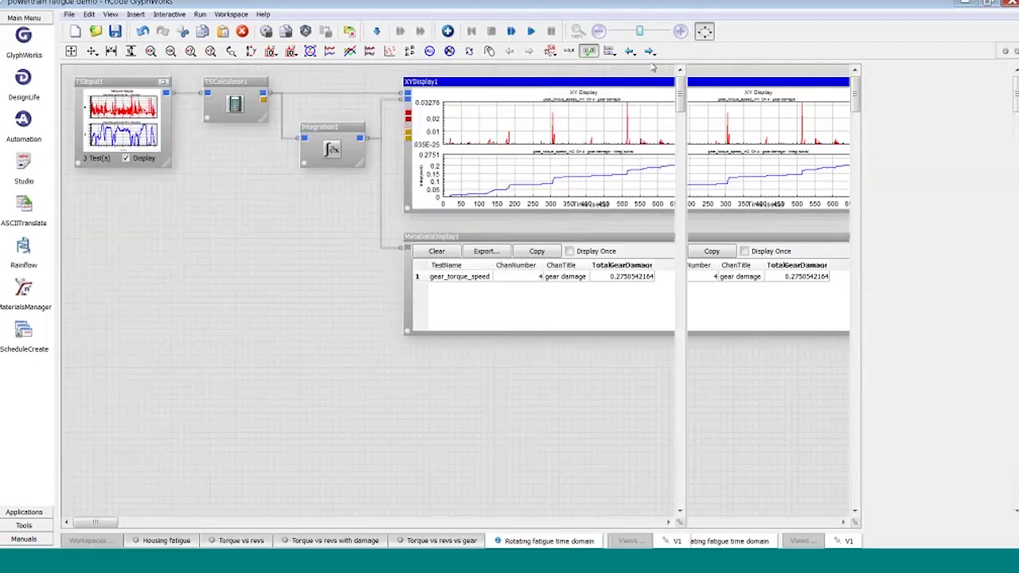
pyautogui.click(531, 31)
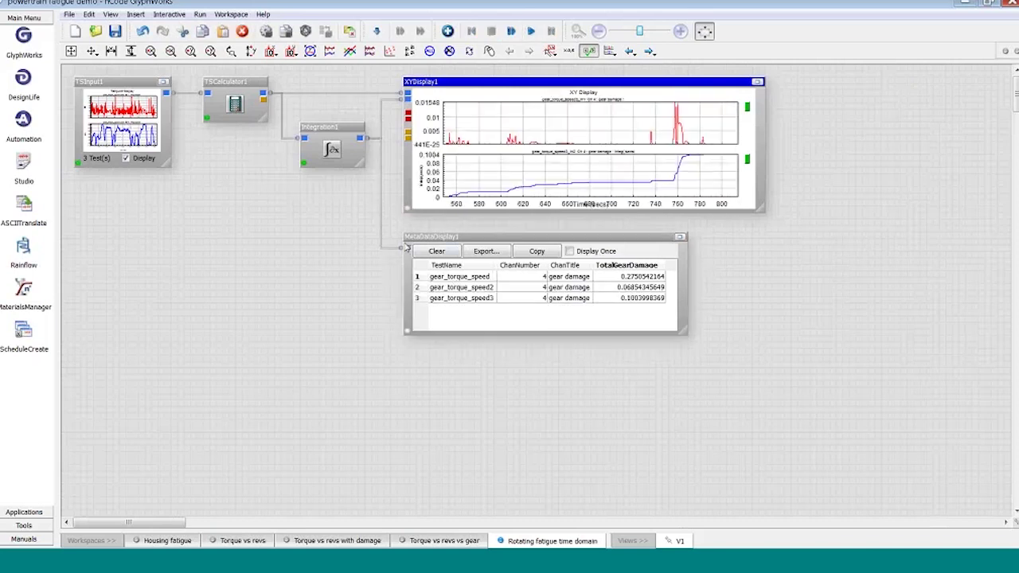
pyautogui.click(645, 298)
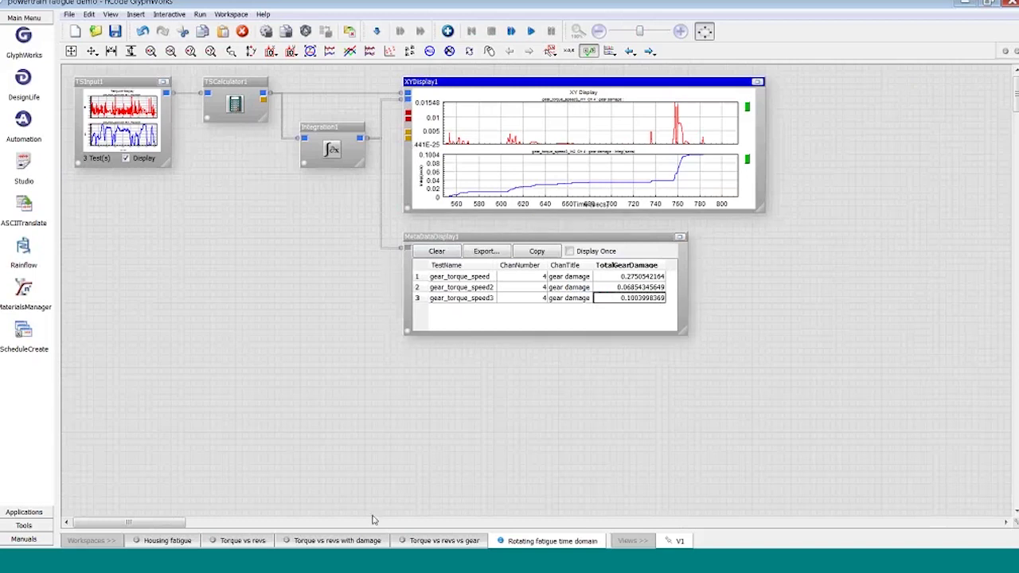
# - Review the Torque vs revs vs gear, Torque vs revs with damage and Housing fatigue workspaces, returning to Torque vs revs with damage
pyautogui.click(423, 545)
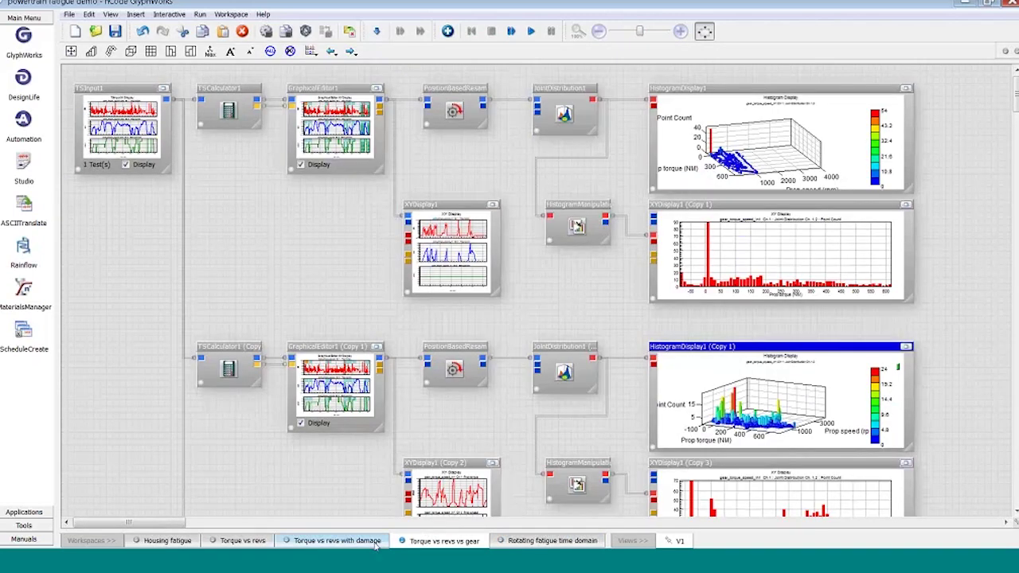
pyautogui.click(376, 544)
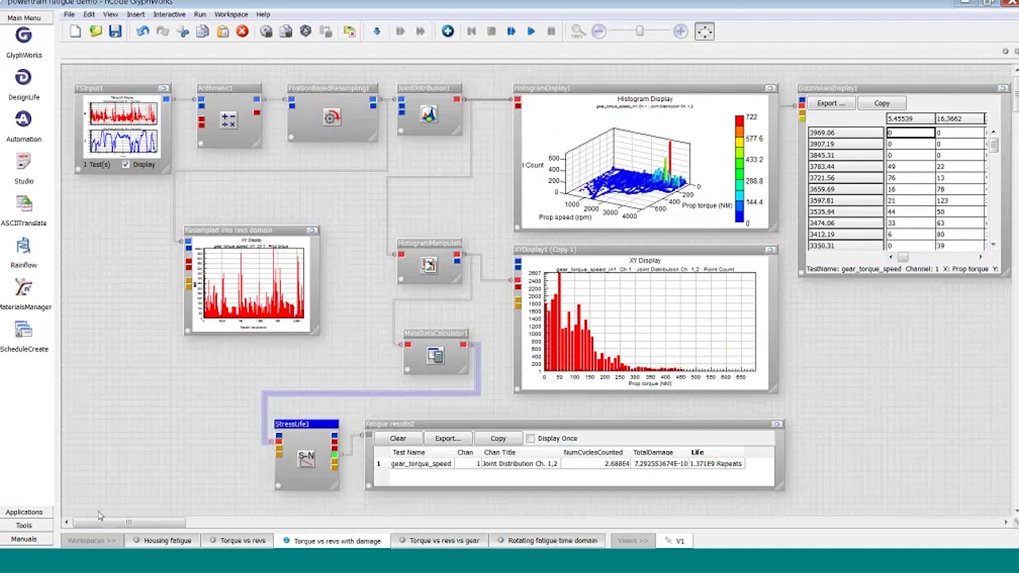
pyautogui.click(148, 543)
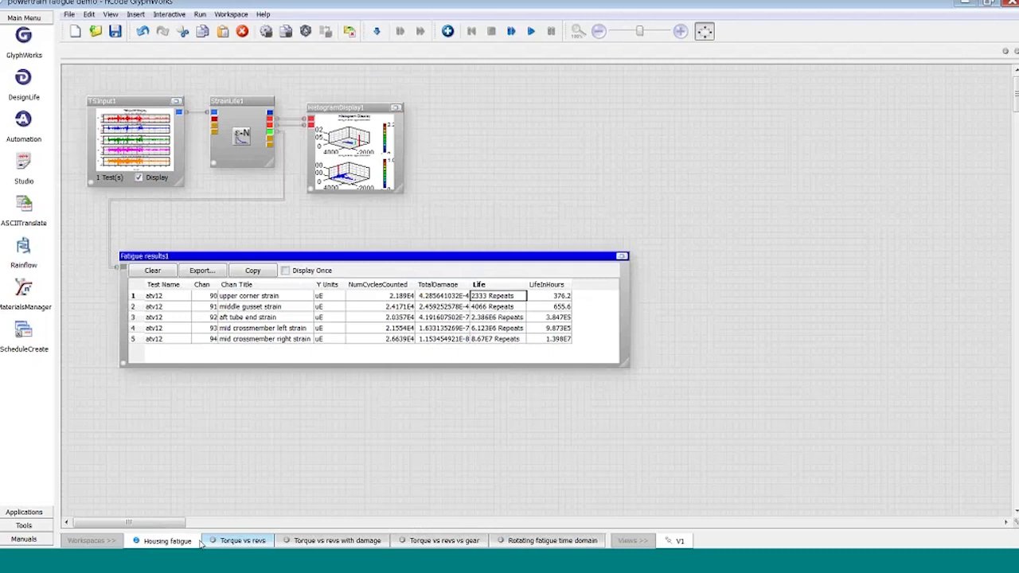
pyautogui.click(285, 544)
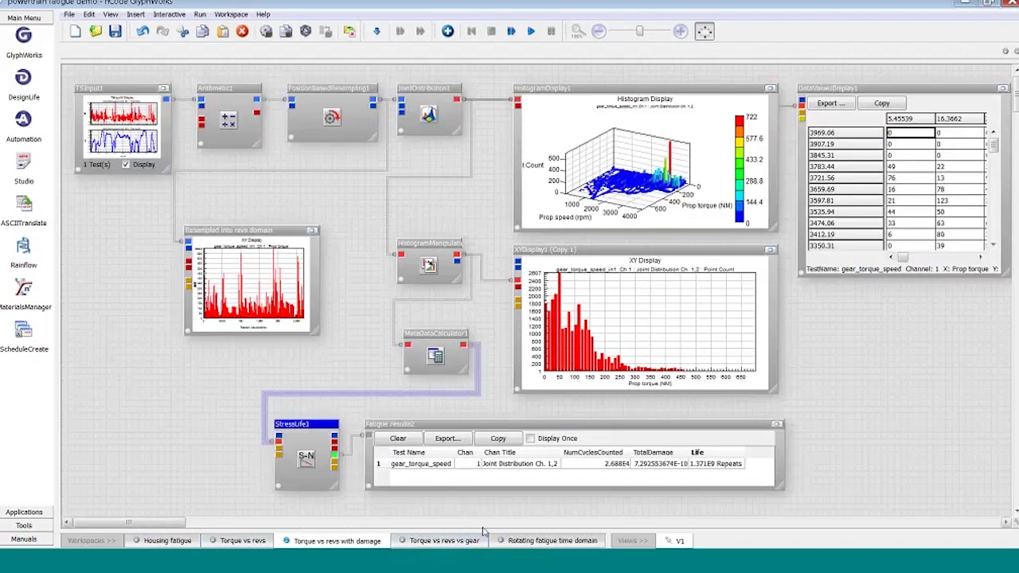
# - Switch to the powertrain durability presentation in PowerPoint and advance its slide show to the four-case Analysis and Simulation slide
pyautogui.hotkey('alt', 'Tab')
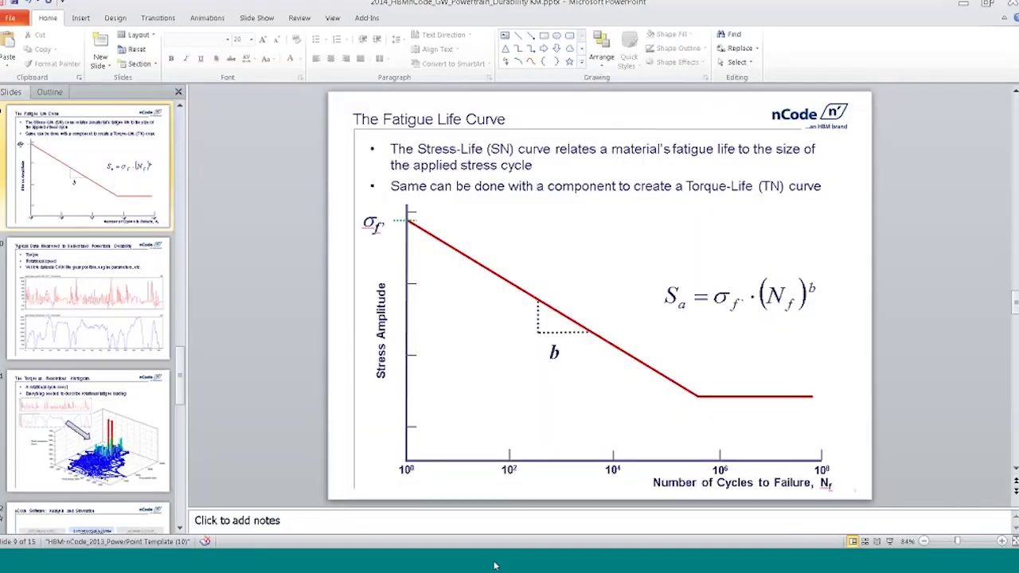
pyautogui.click(890, 541)
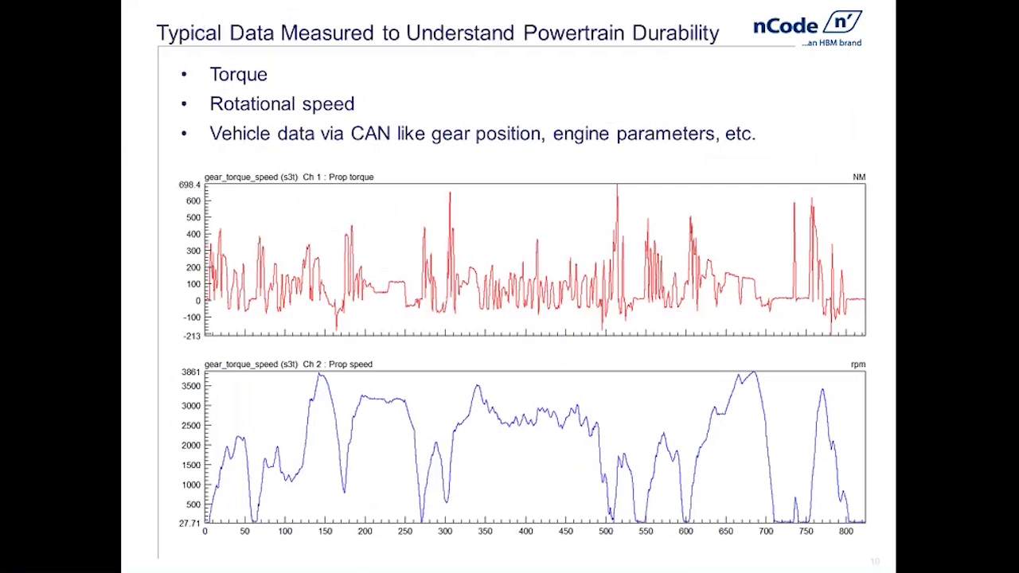
pyautogui.press('Right')
pyautogui.press('Right')
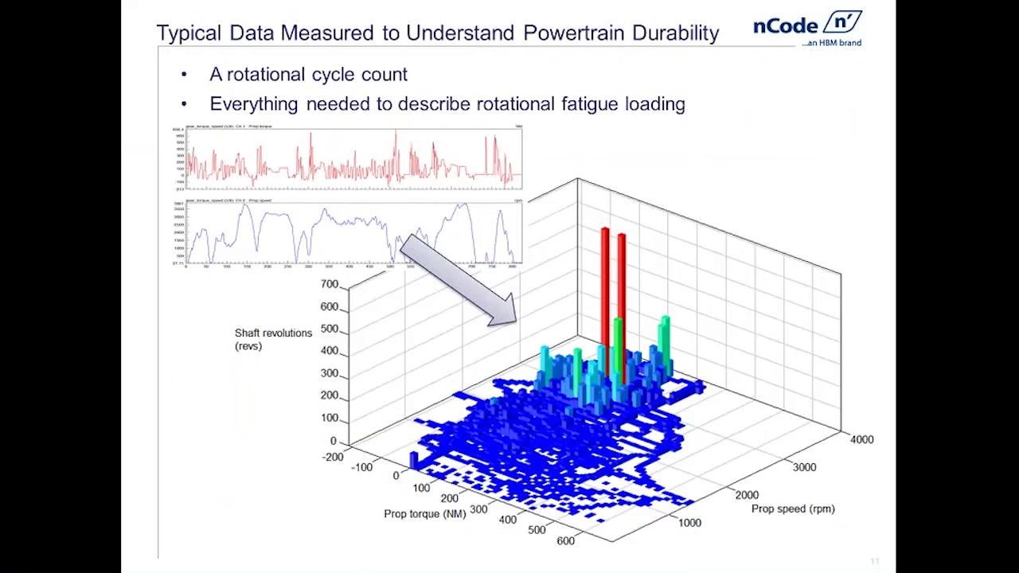
pyautogui.press('Right')
pyautogui.press('Right')
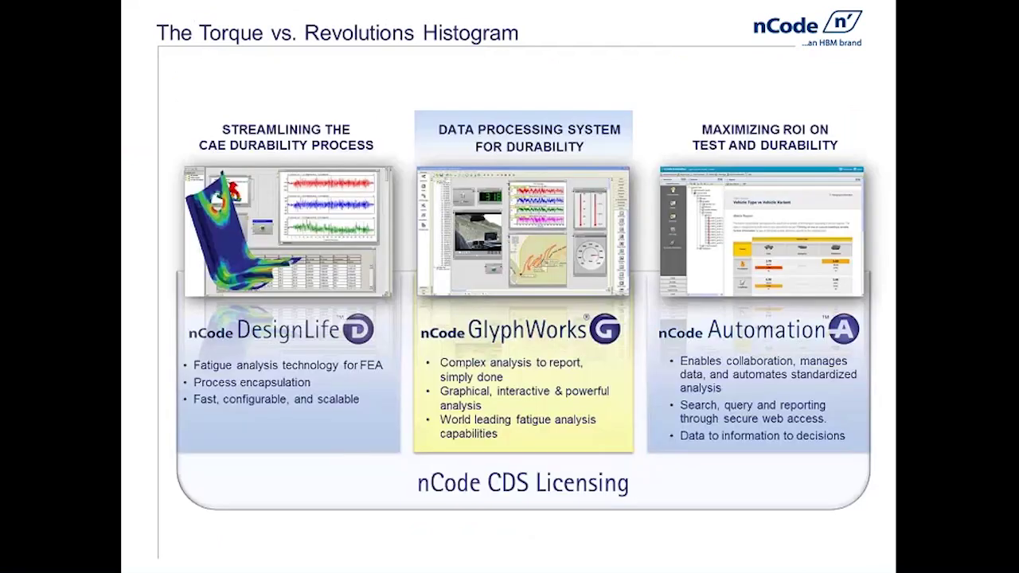
pyautogui.press('Right')
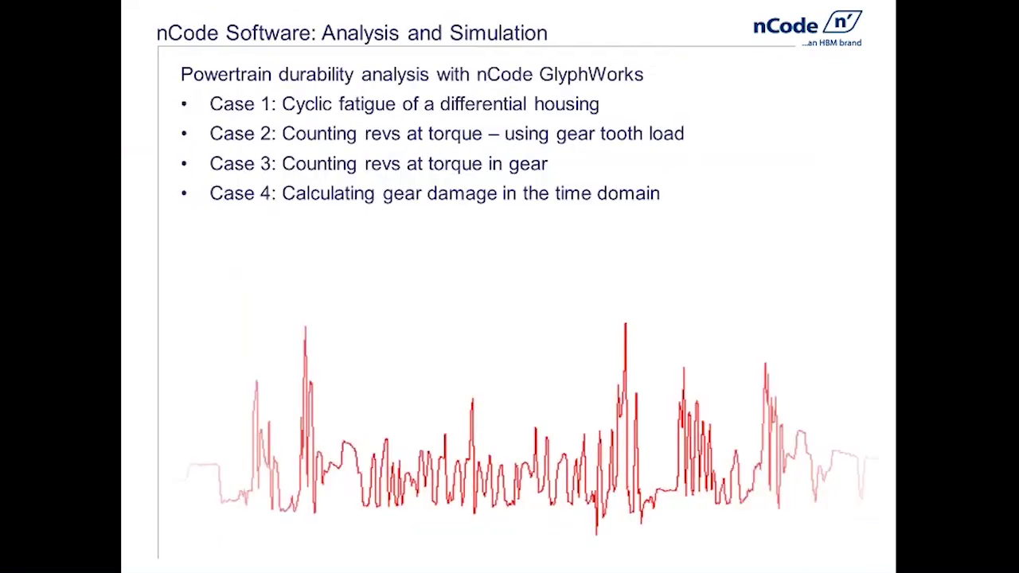